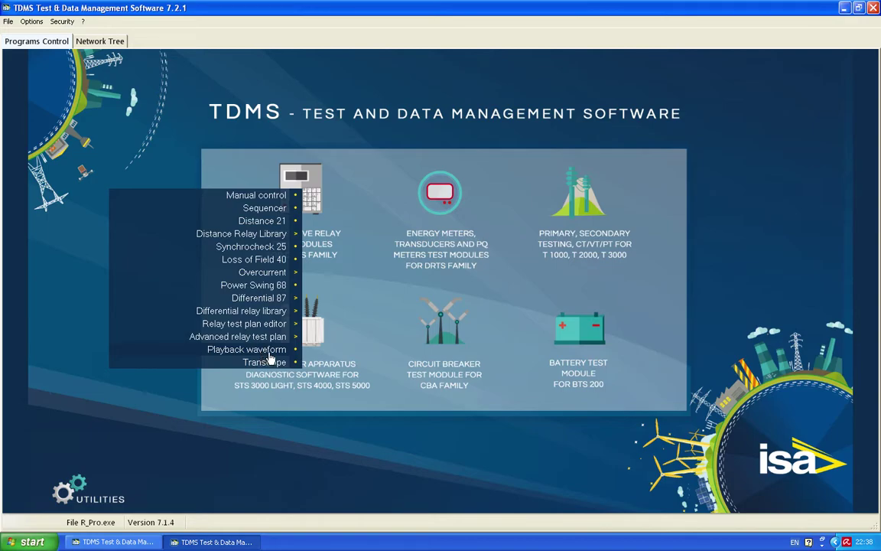
Start waveform playback and load DEMO.cfg from the Comtrade folder, accepting the primary-side warning
click(271, 349)
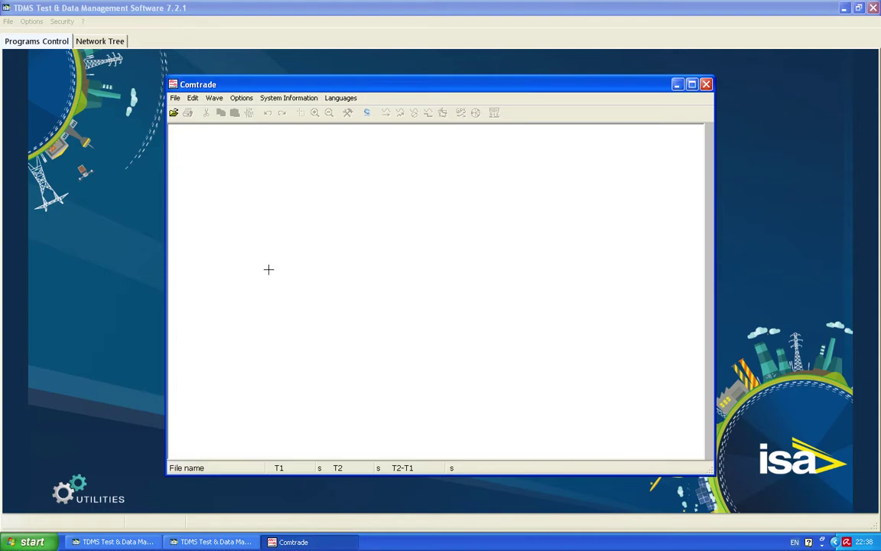
click(174, 113)
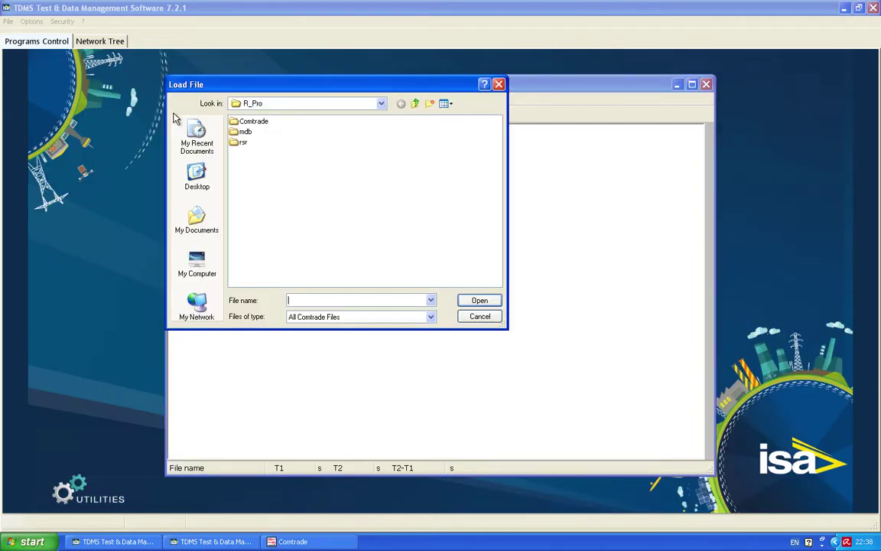
double_click(244, 125)
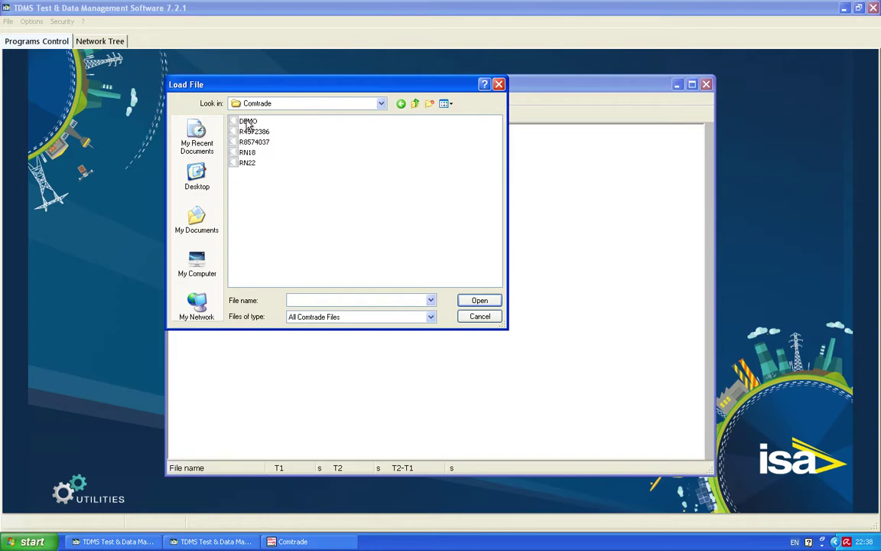
click(248, 122)
click(481, 300)
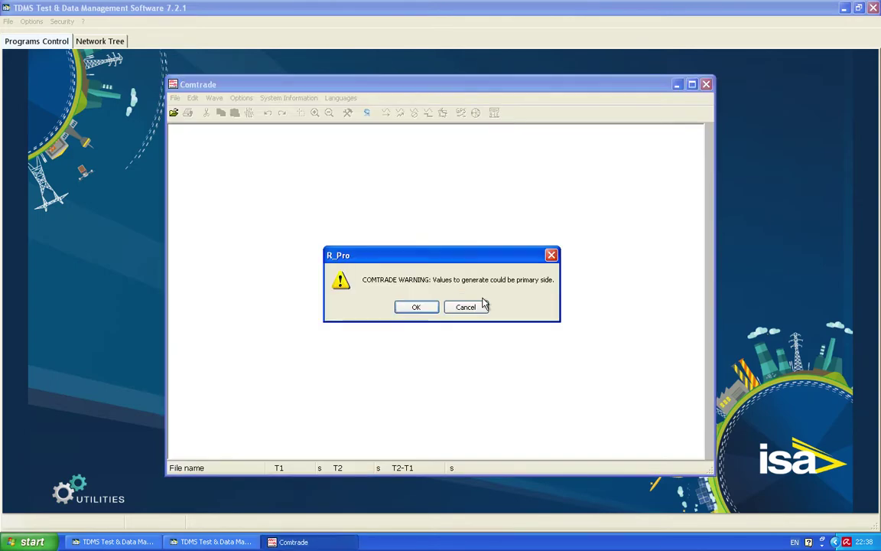
click(418, 309)
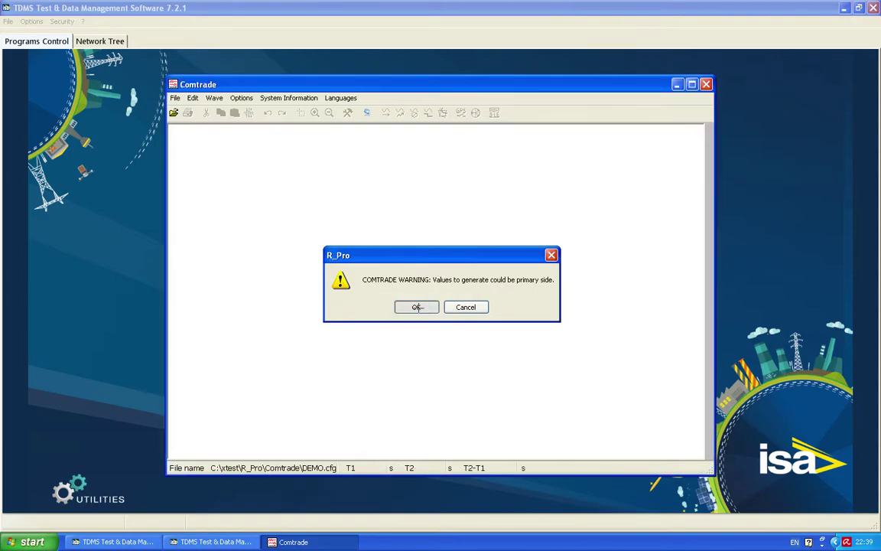
Assign the V YEL, V BLU and V NTR channels to voltage lines V2, V3 and V4
click(417, 307)
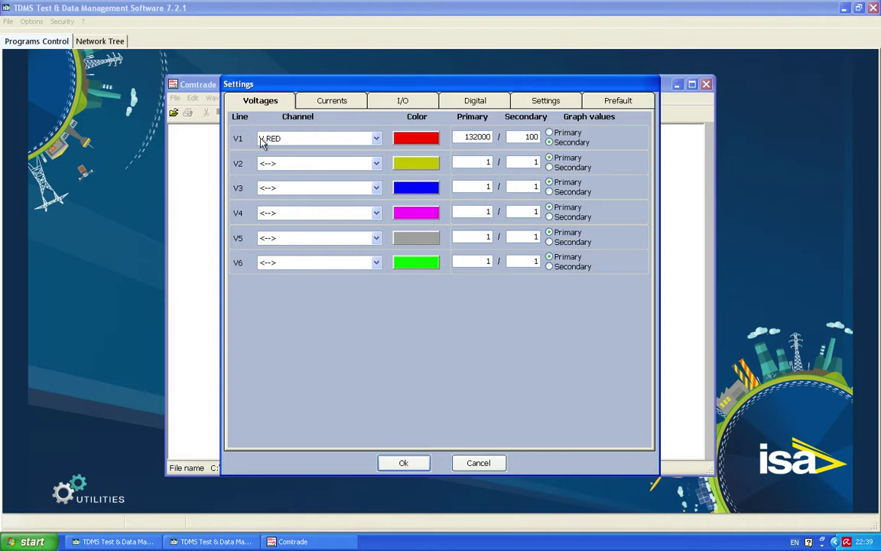
click(274, 162)
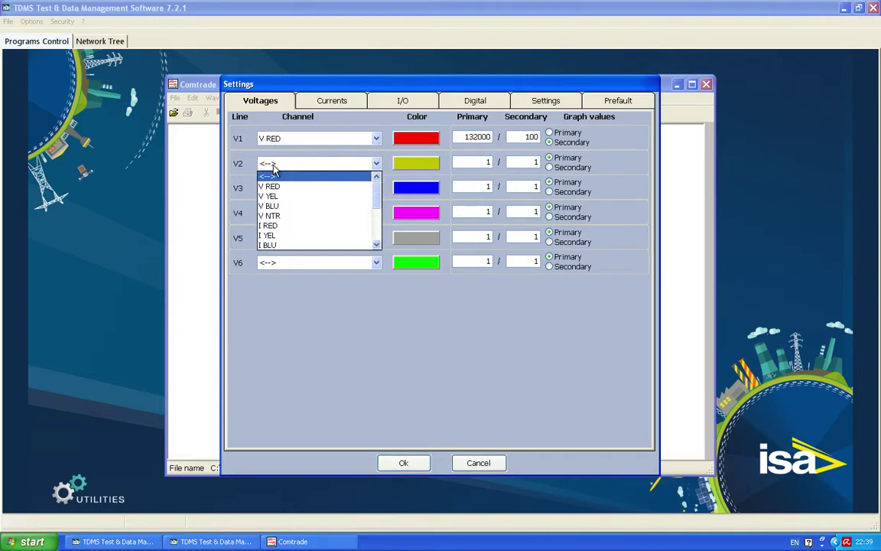
click(277, 196)
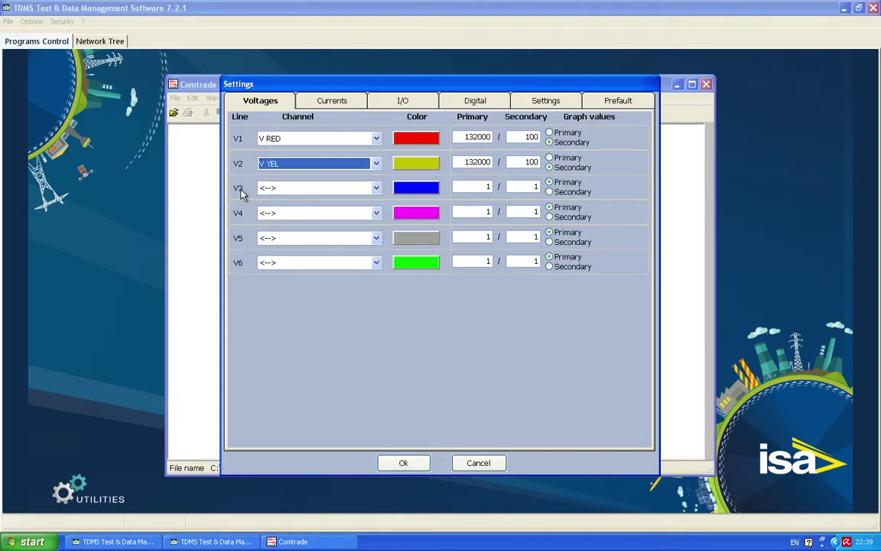
click(275, 189)
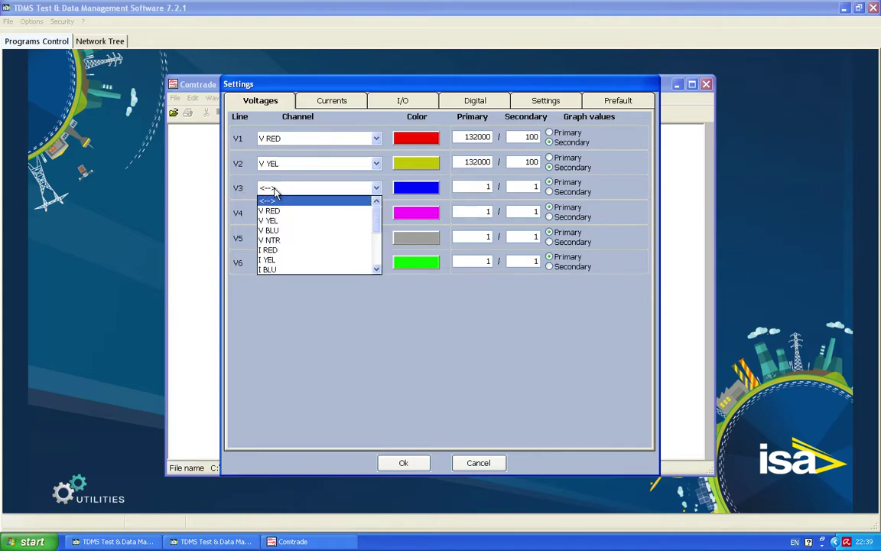
click(274, 230)
click(274, 214)
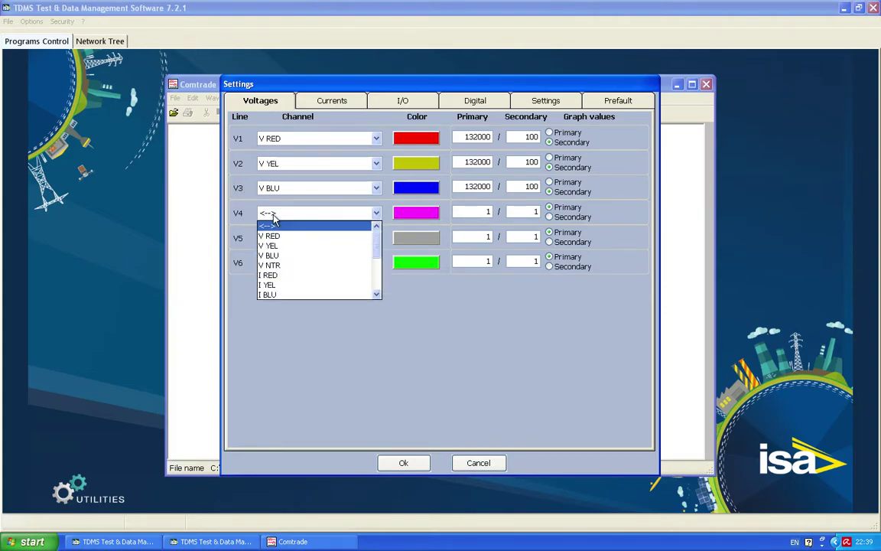
click(273, 265)
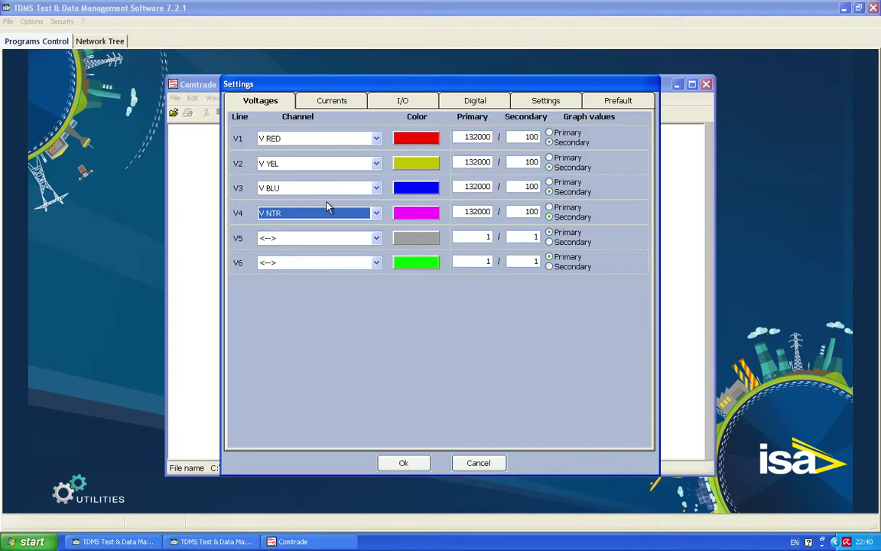
On the Currents page, assign I RED, I YEL, I BLU and I NTR to lines I1 through I4
click(339, 105)
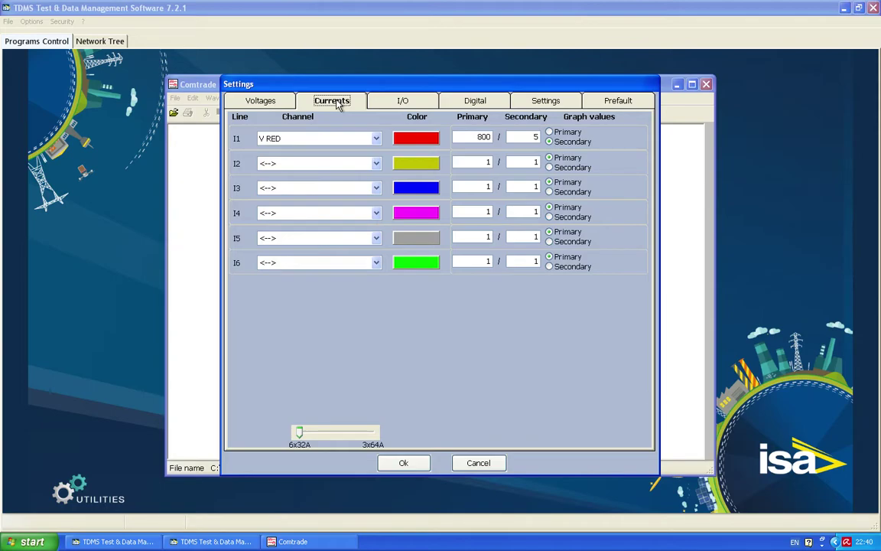
click(280, 141)
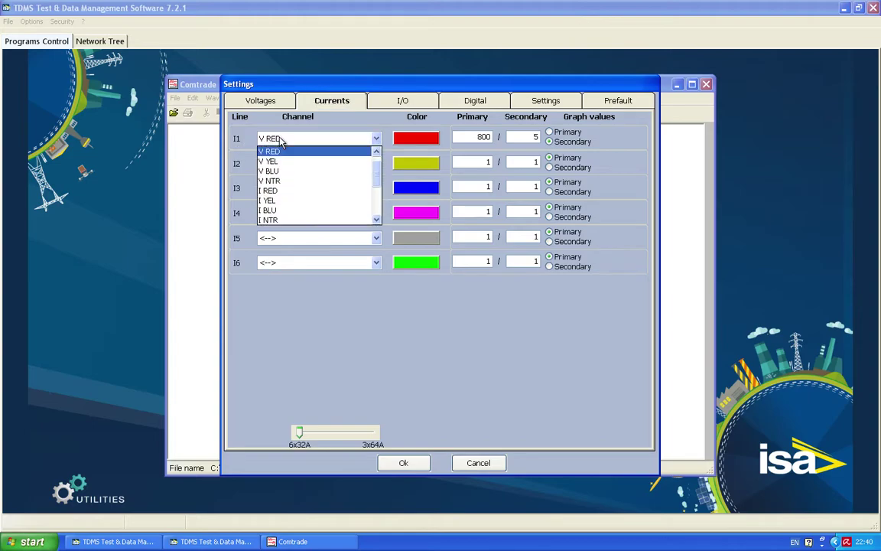
click(274, 192)
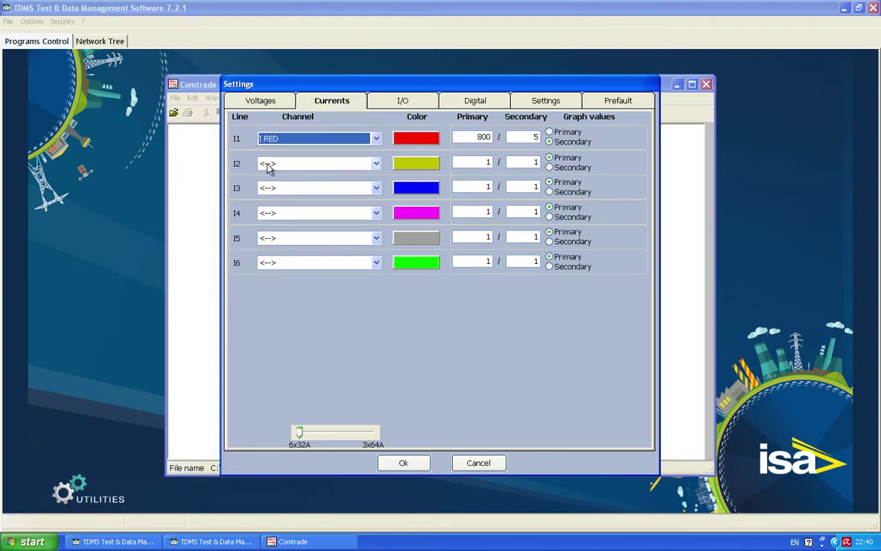
click(269, 164)
click(268, 235)
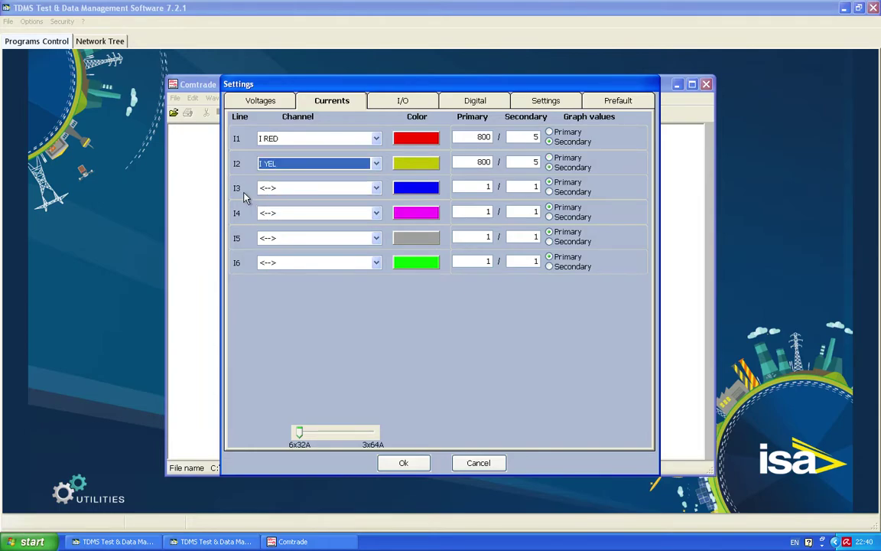
click(273, 189)
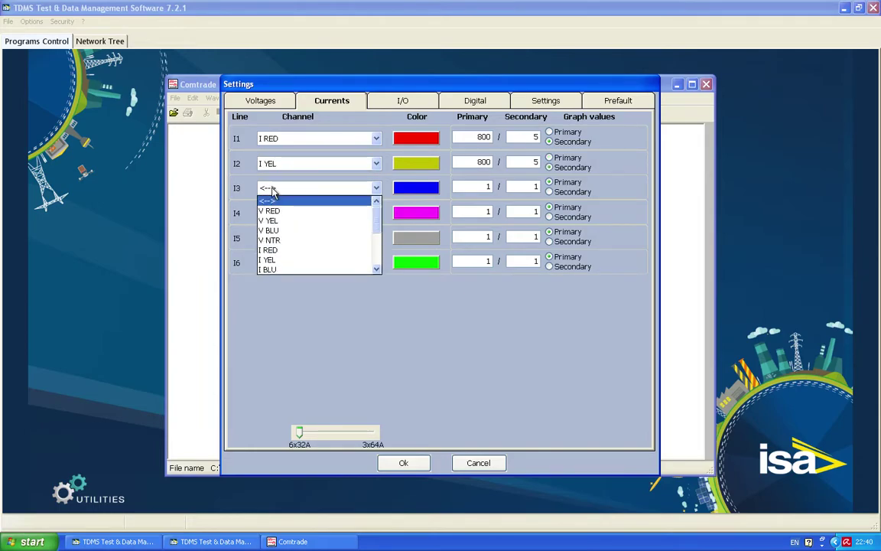
click(271, 269)
click(289, 216)
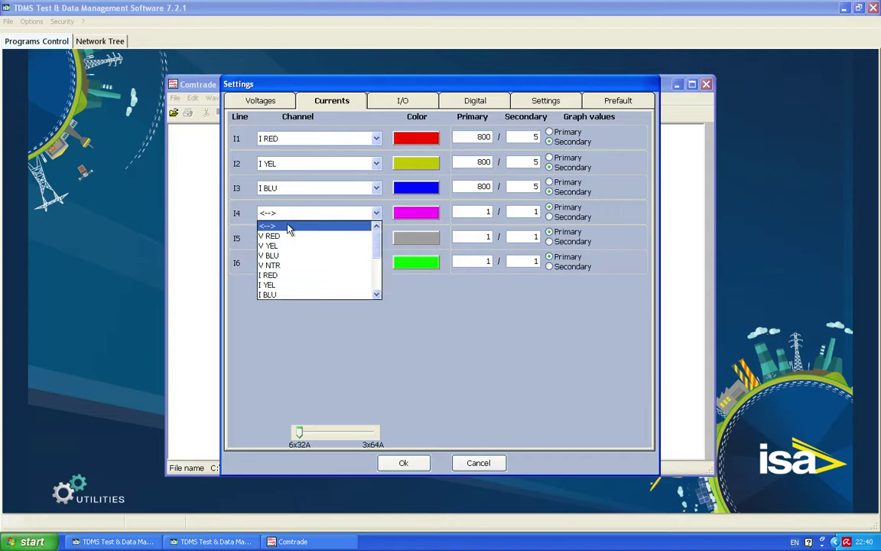
scroll(293, 270, down, 1)
scroll(294, 272, down, 1)
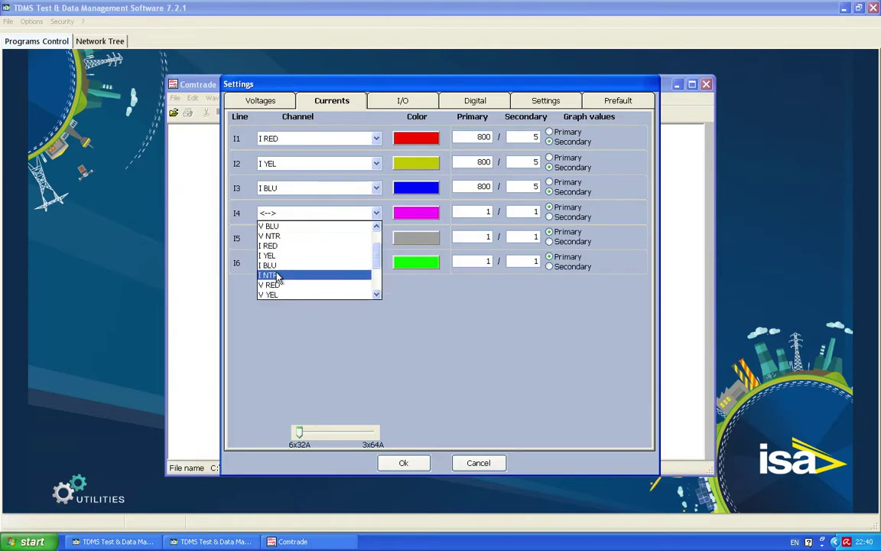
click(278, 278)
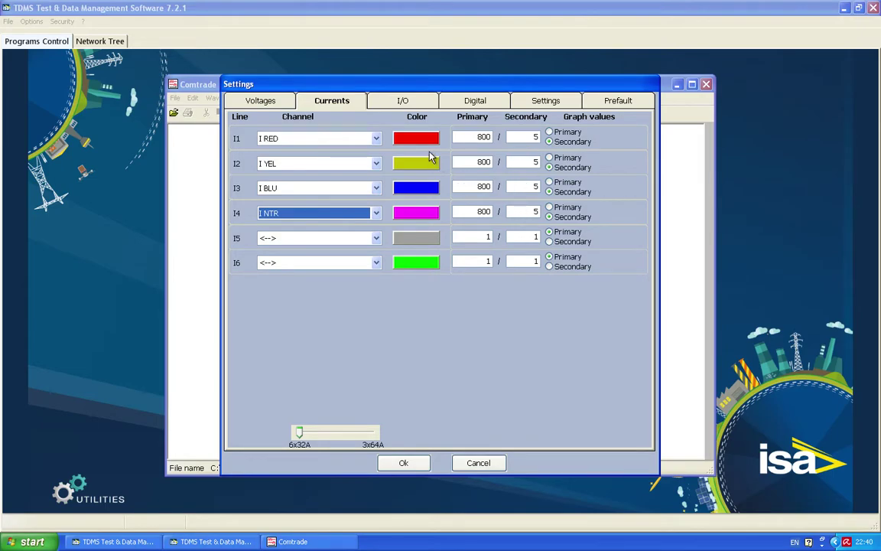
Label auxiliary contact input C1 as 'Trip'
click(386, 106)
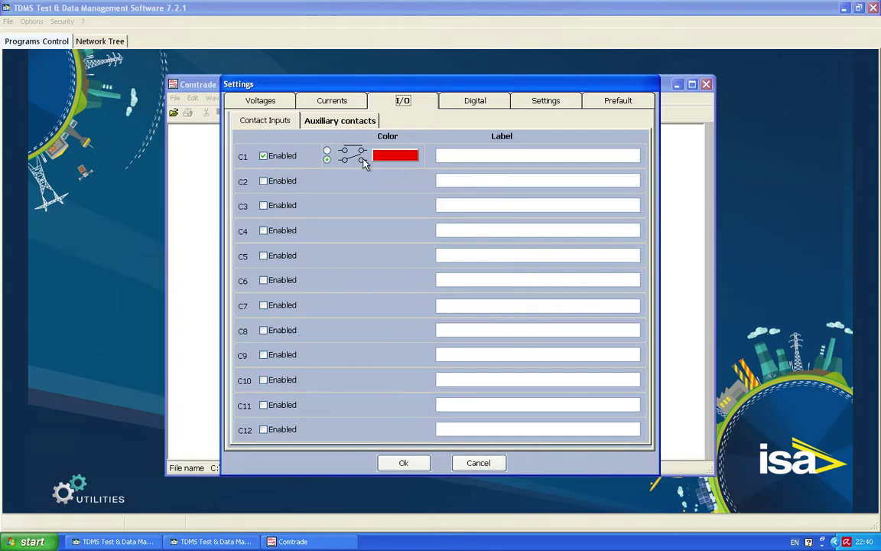
click(449, 157)
text(Trip)
click(469, 105)
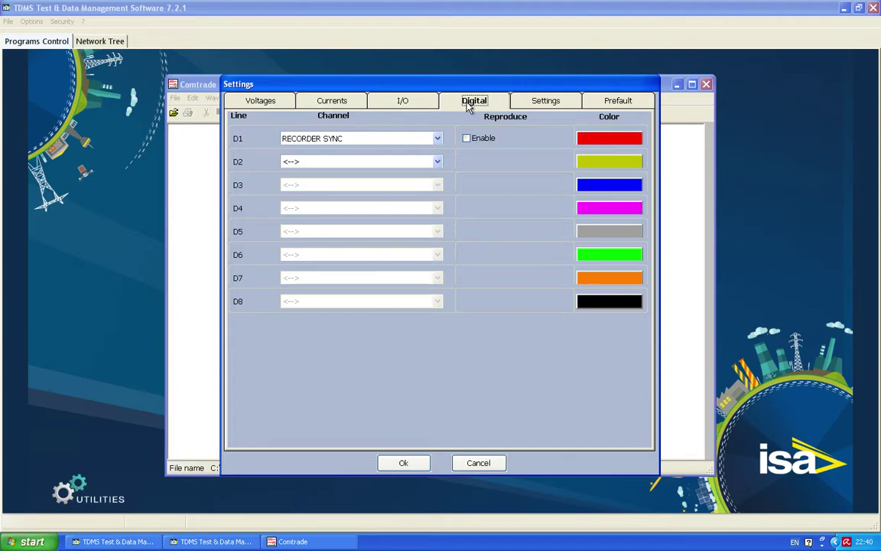
Assign 1ST MAIN TRIP, 1ST MAIN SEND and 1ST MAIN RECEIVE to digital lines D1, D2 and D3
click(329, 138)
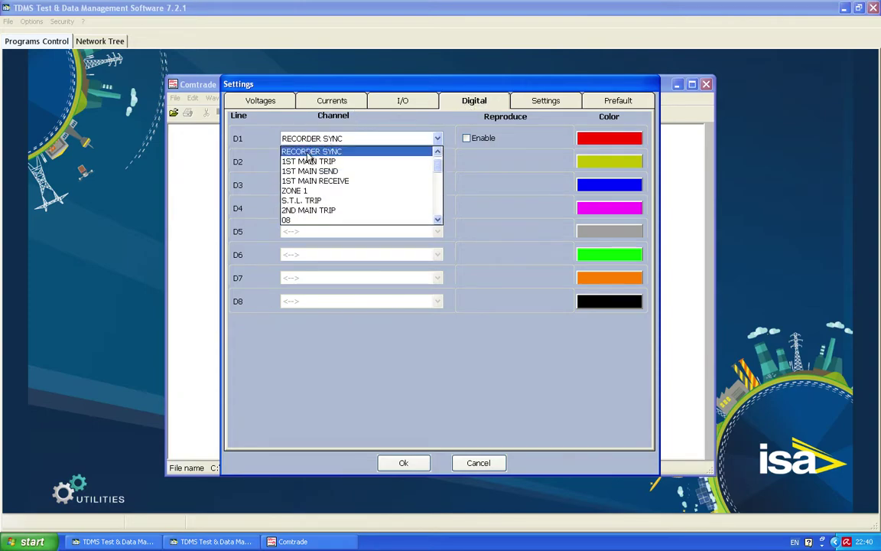
click(301, 162)
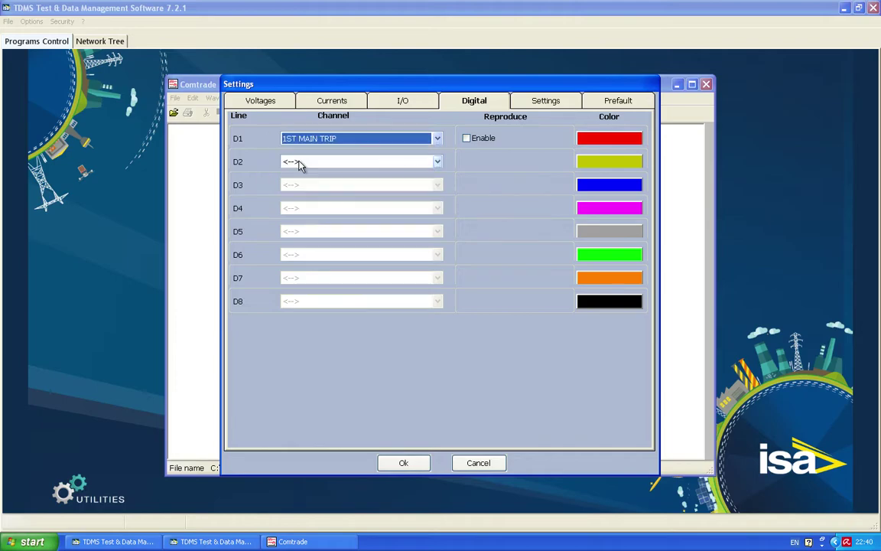
click(319, 163)
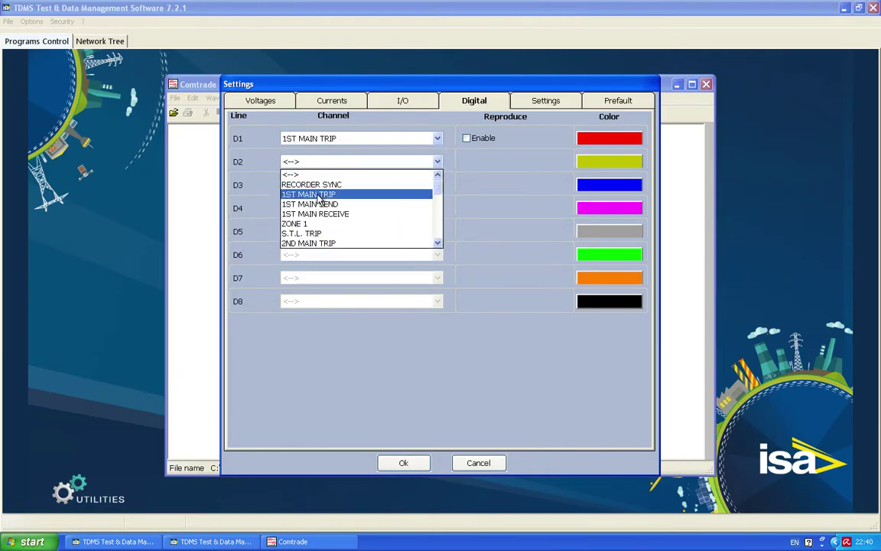
click(318, 205)
click(310, 185)
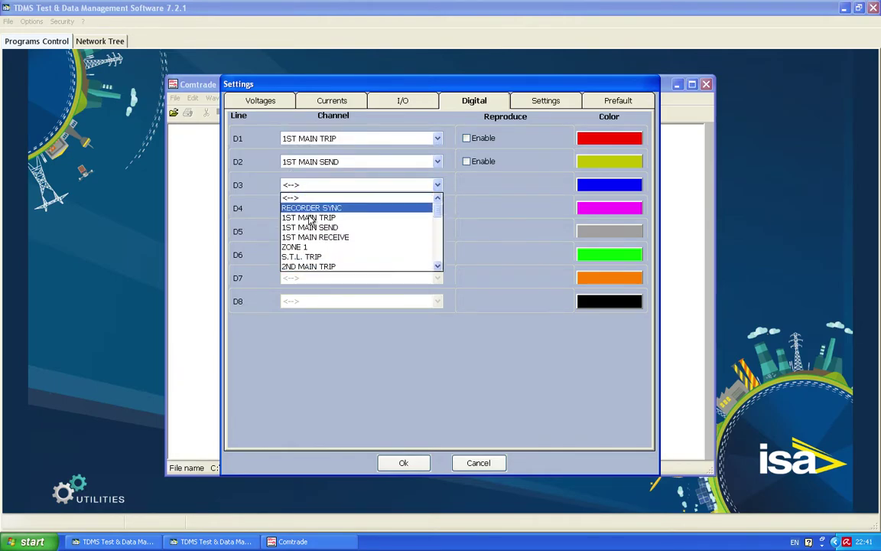
click(312, 238)
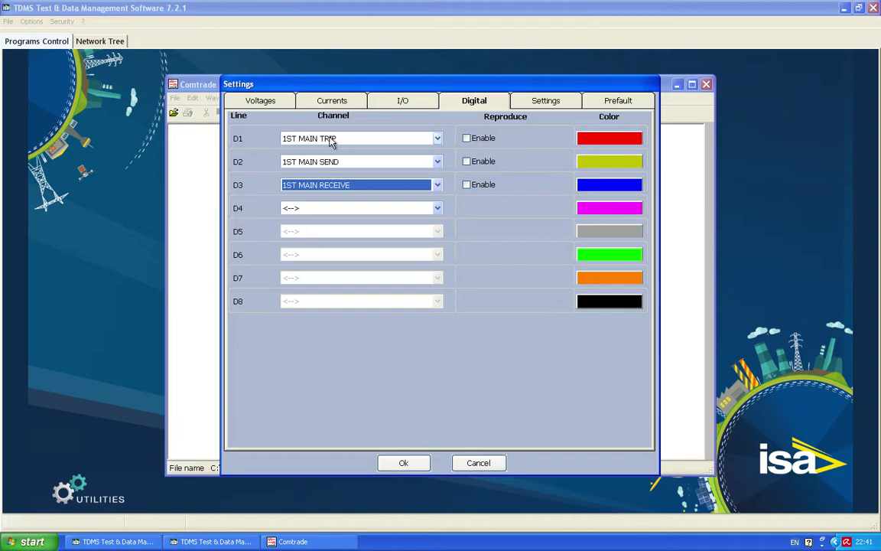
Try reproducing D1 on Aux 1, then leave D1 reproduction unticked
click(466, 138)
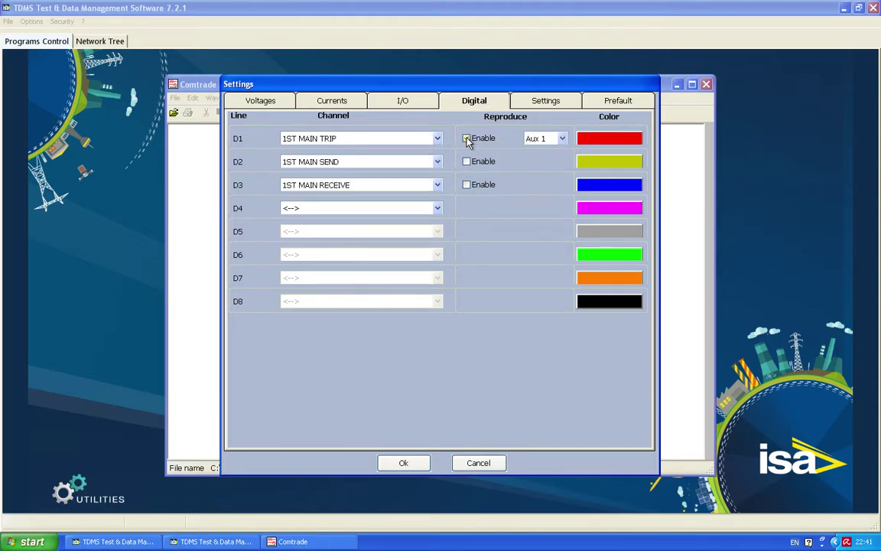
click(539, 140)
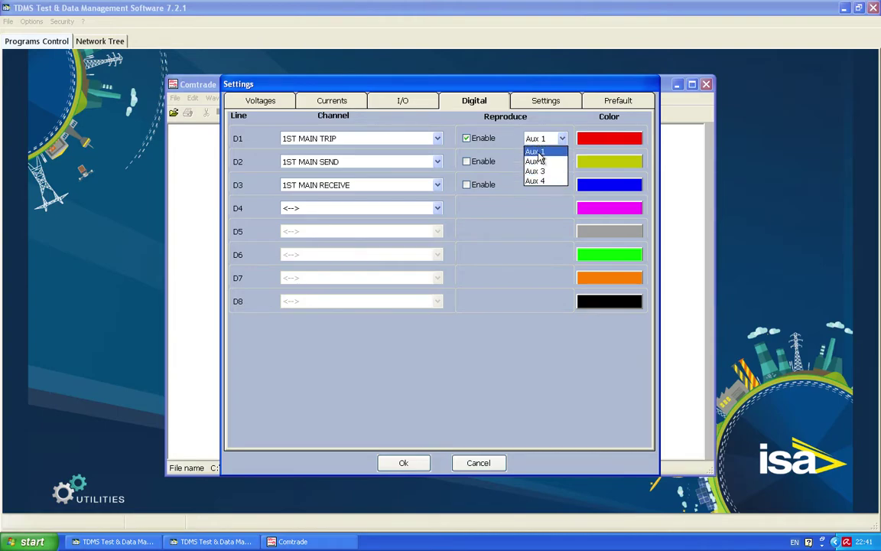
click(537, 152)
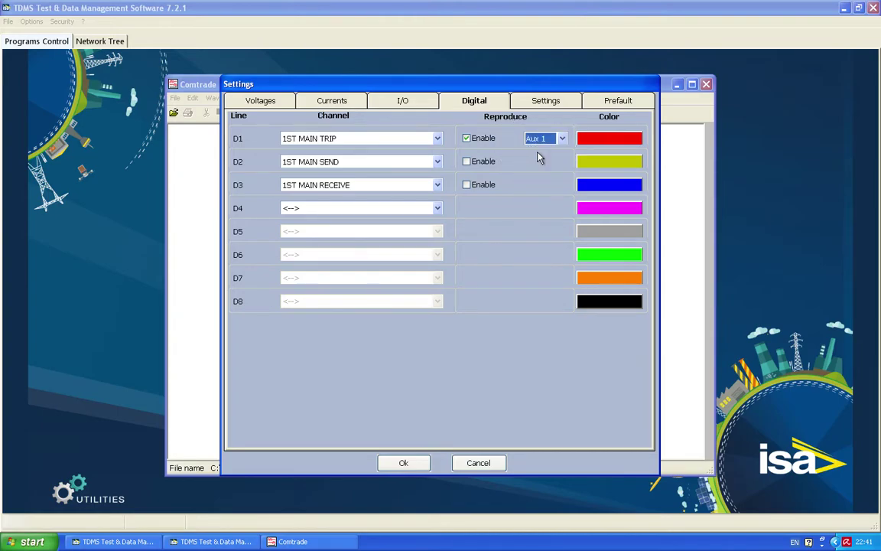
click(466, 140)
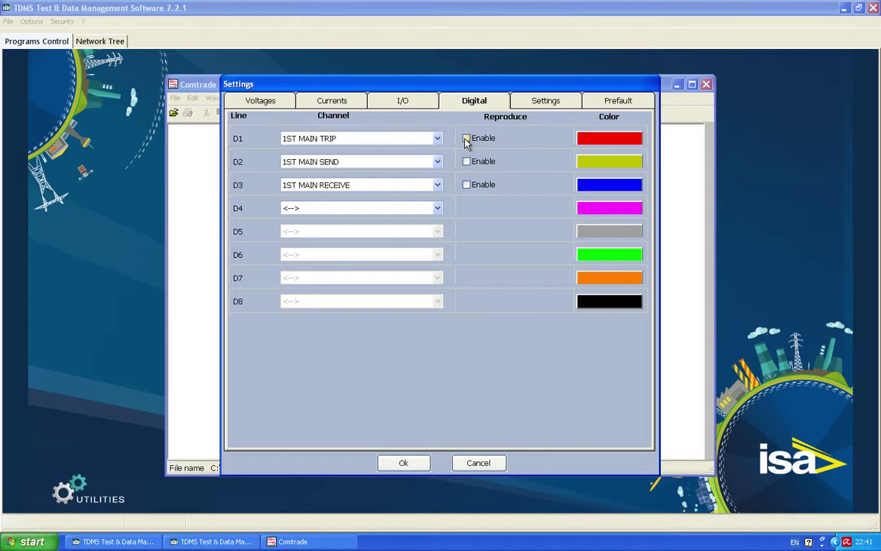
Review the general and Prefault settings pages: generation off, 50 Hz, 1 s minimum prefault
click(542, 101)
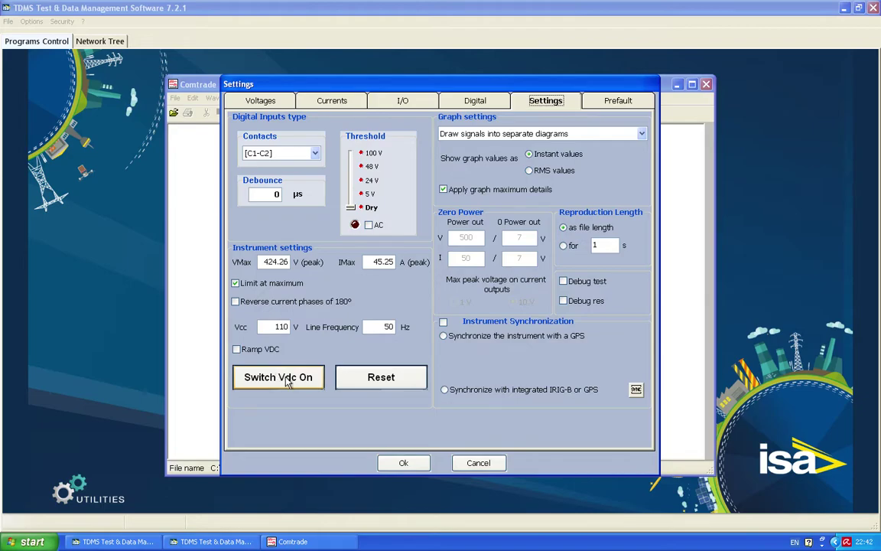
click(617, 102)
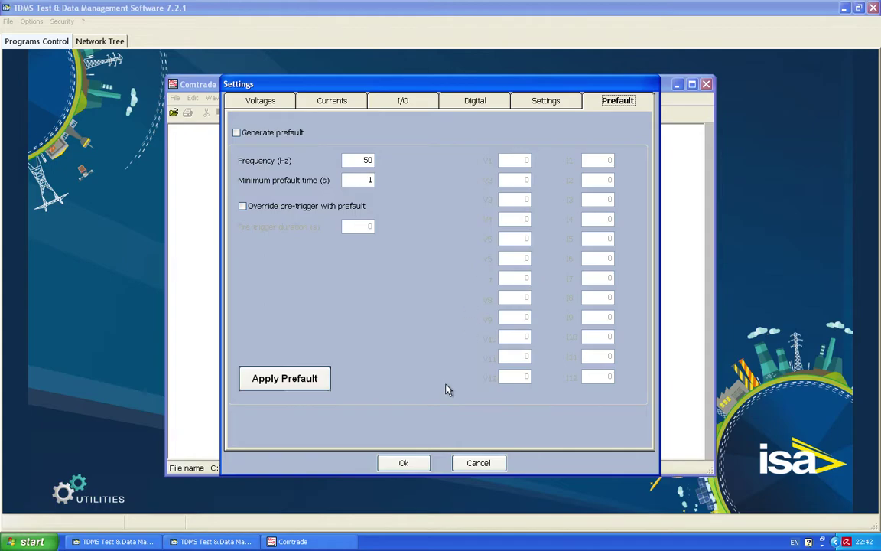
Plot the DEMO.cfg waveforms and scroll down through the voltage, current and trip traces
click(405, 463)
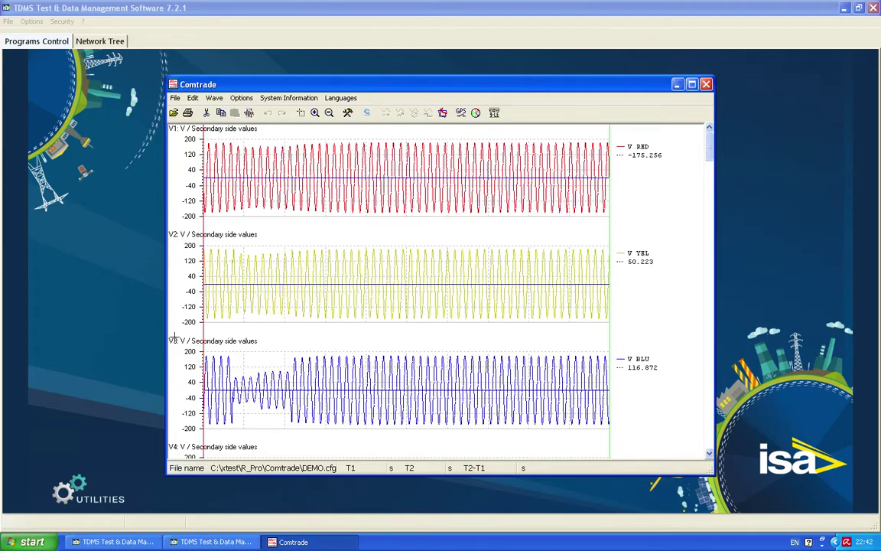
click(709, 453)
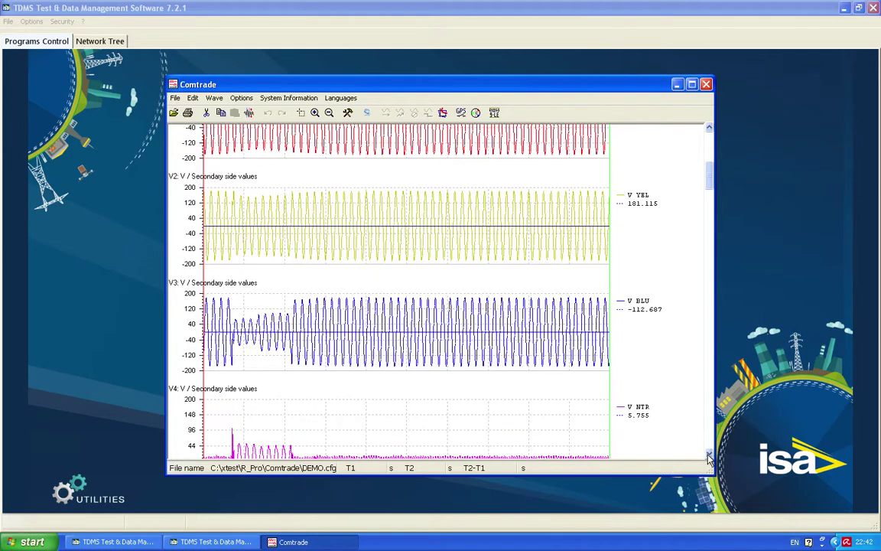
click(709, 453)
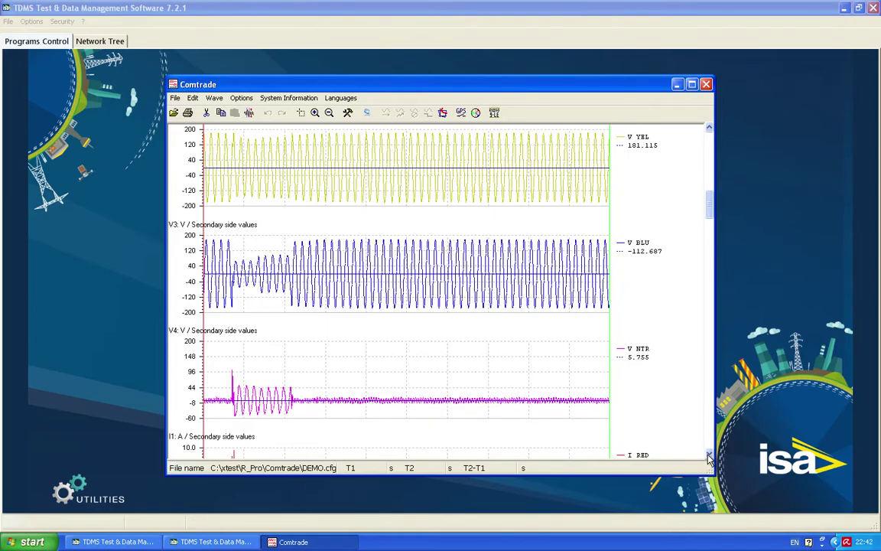
click(708, 454)
click(708, 455)
click(709, 456)
click(708, 456)
click(709, 455)
click(709, 455)
click(709, 455)
click(708, 456)
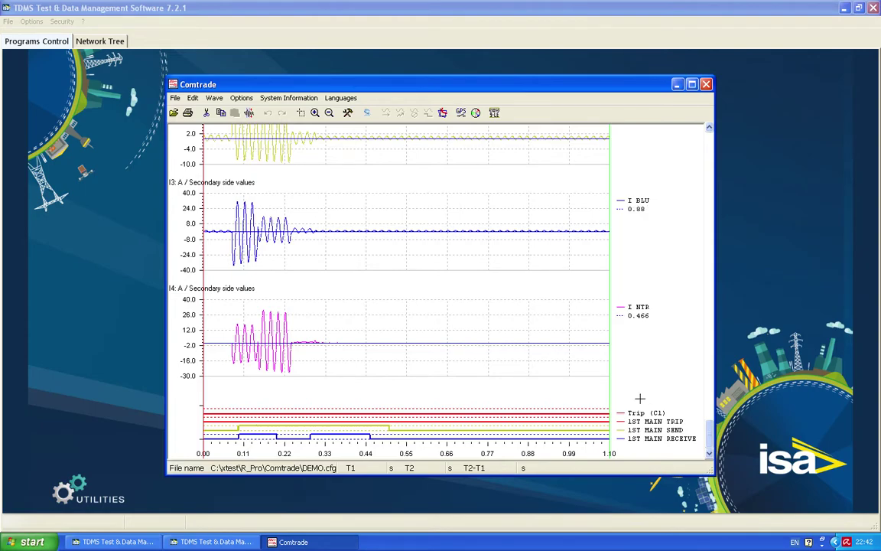
Scroll back up to show the V4 and I1–I3 current plots together
drag(709, 428, 684, 145)
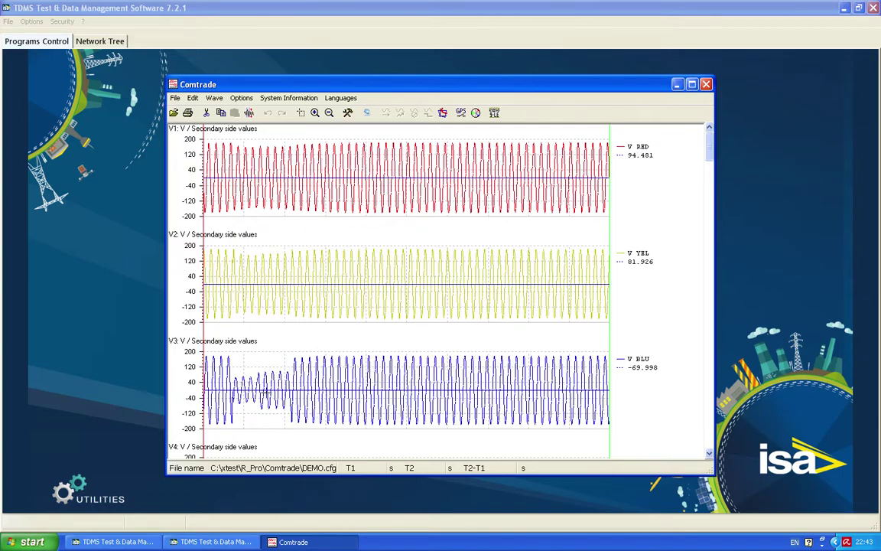
click(709, 454)
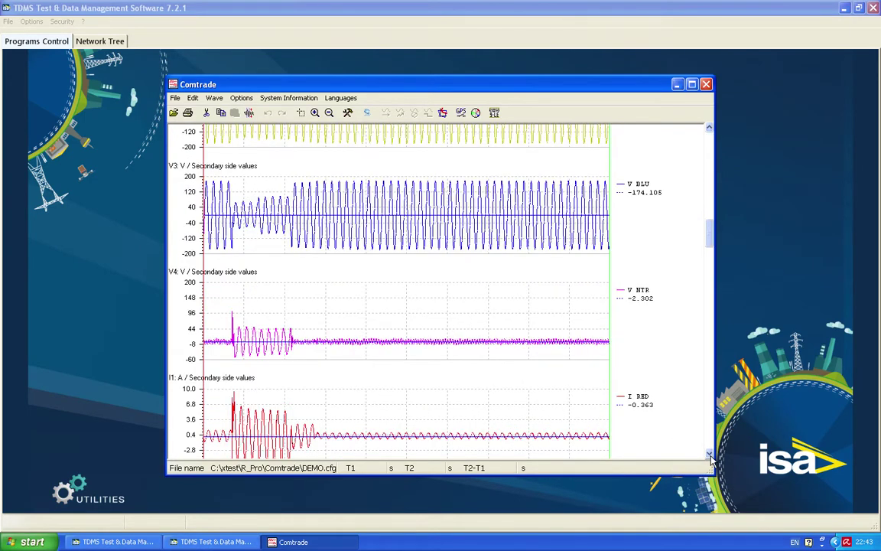
click(710, 454)
click(710, 454)
click(709, 454)
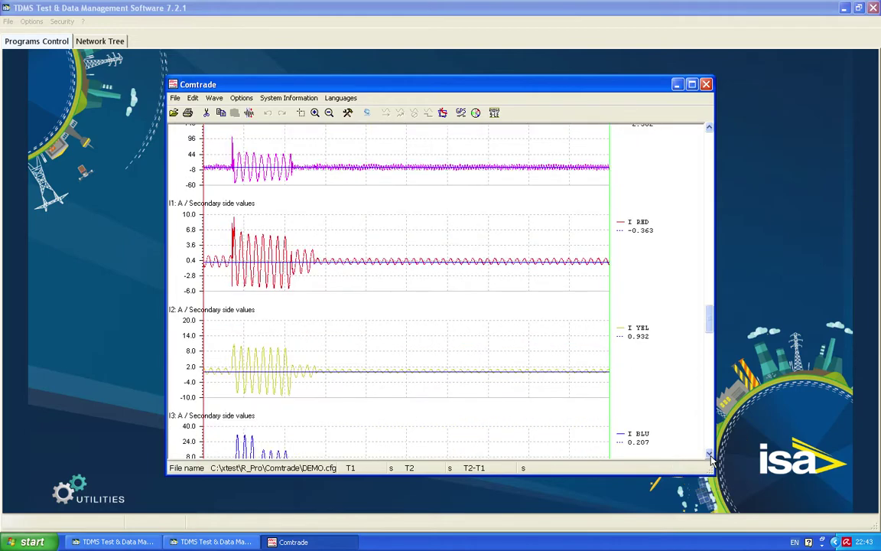
click(710, 454)
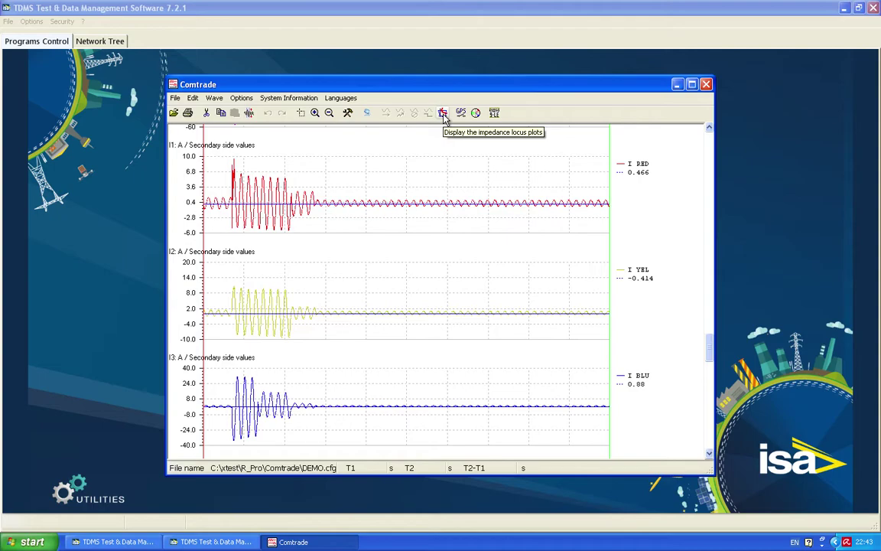
Draw the impedance locus plots and hide the Z12, Z23, Z31, Z1 and Z2 loci
click(442, 113)
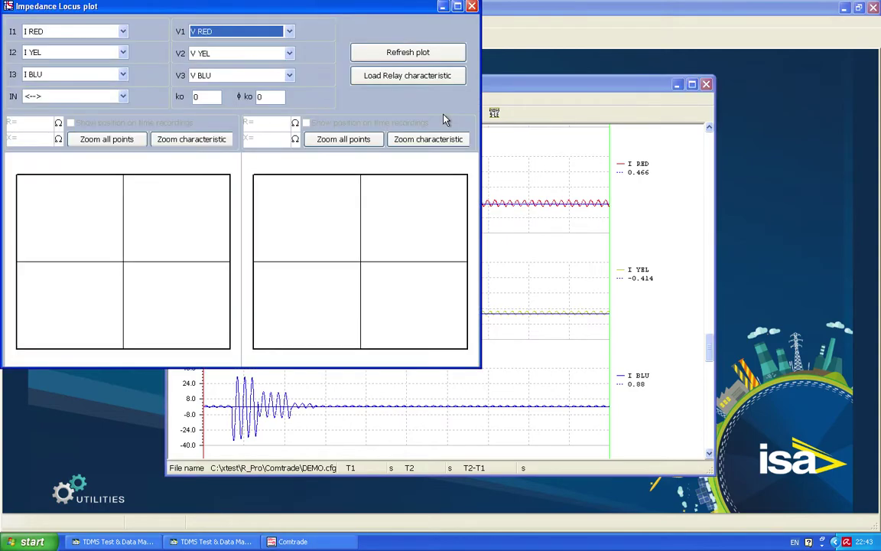
click(396, 55)
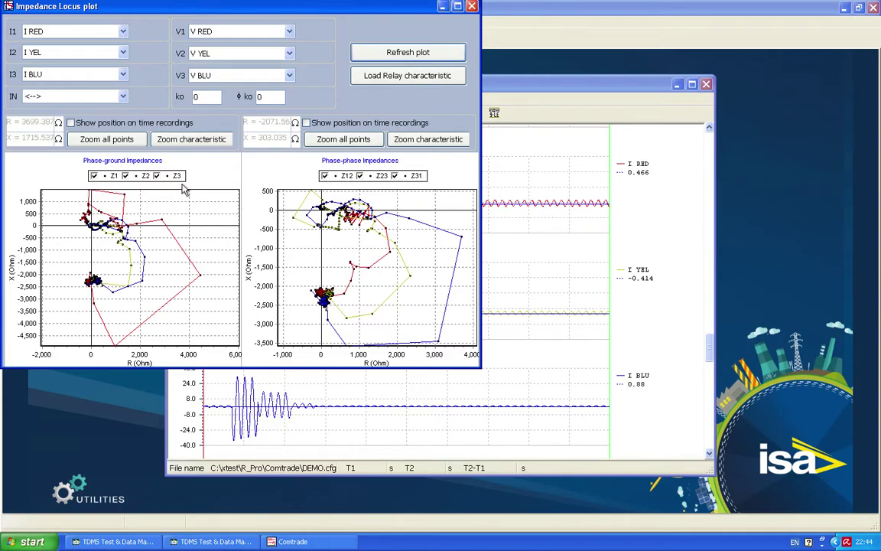
click(324, 176)
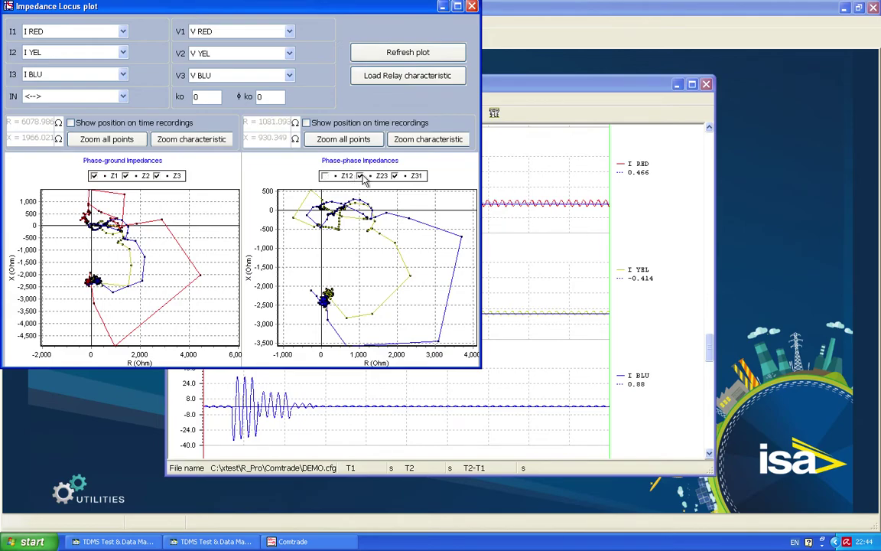
click(360, 176)
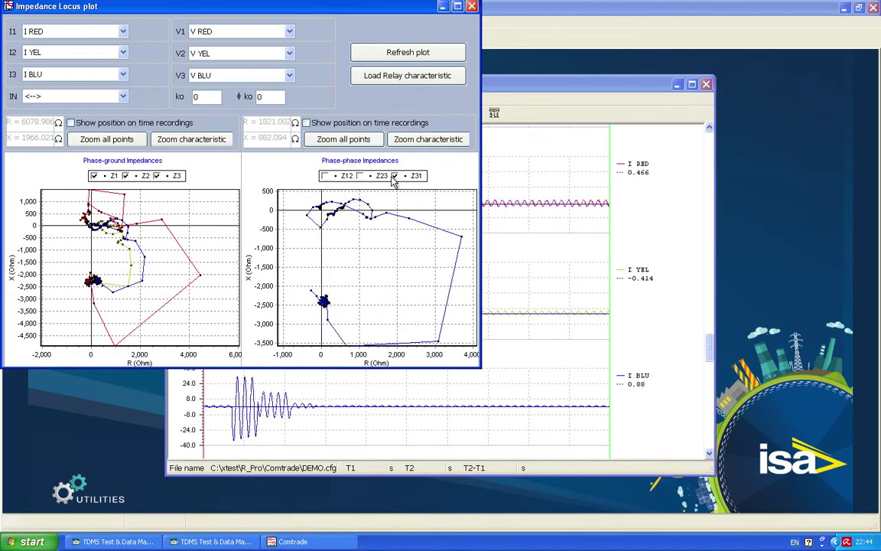
click(395, 175)
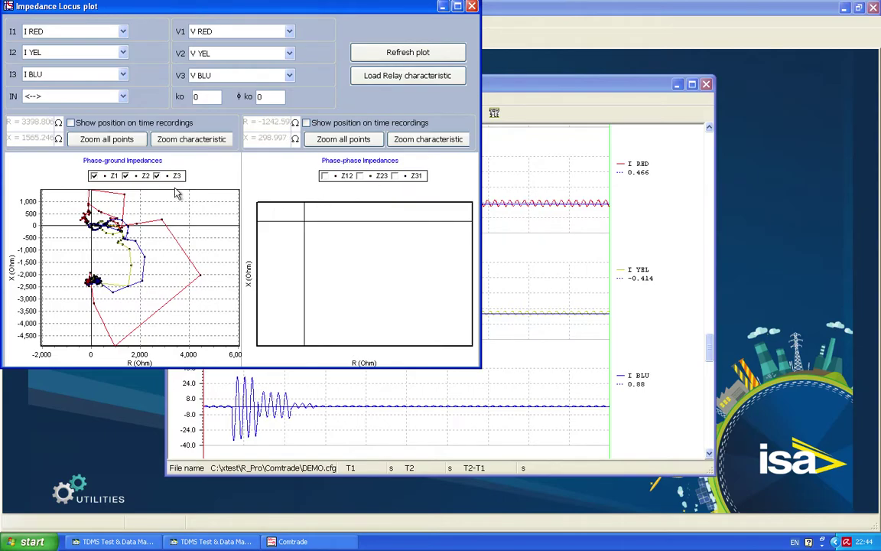
click(93, 176)
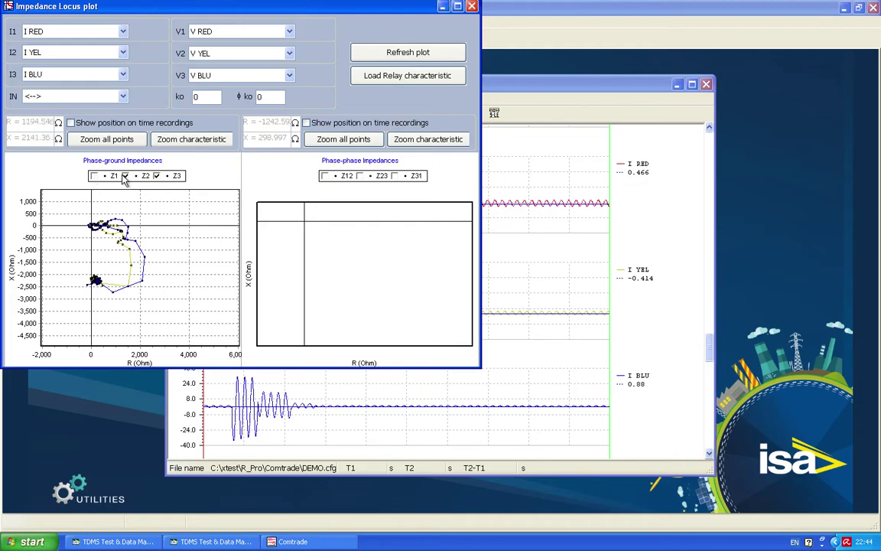
click(124, 176)
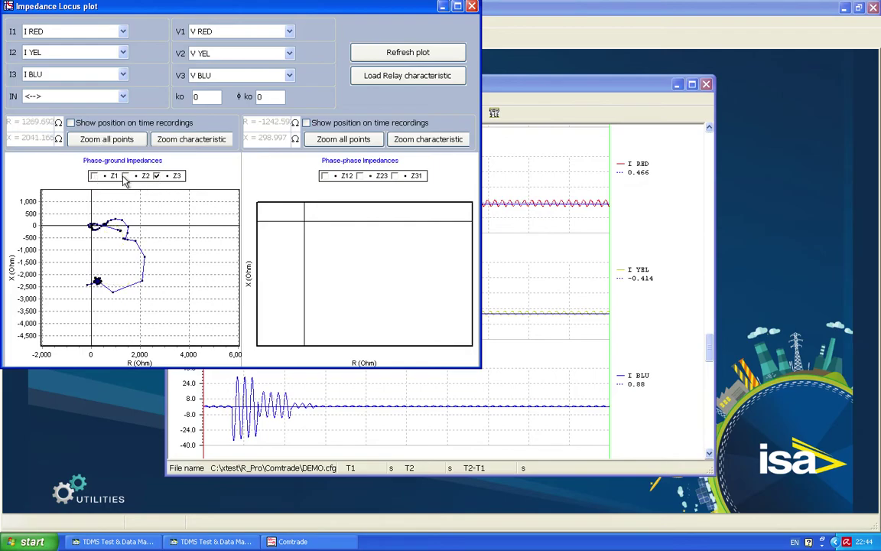
Load the 21_longline_-_100km CORRECT_FULL relay characteristic from Desktop > Protecta RIO files
click(395, 77)
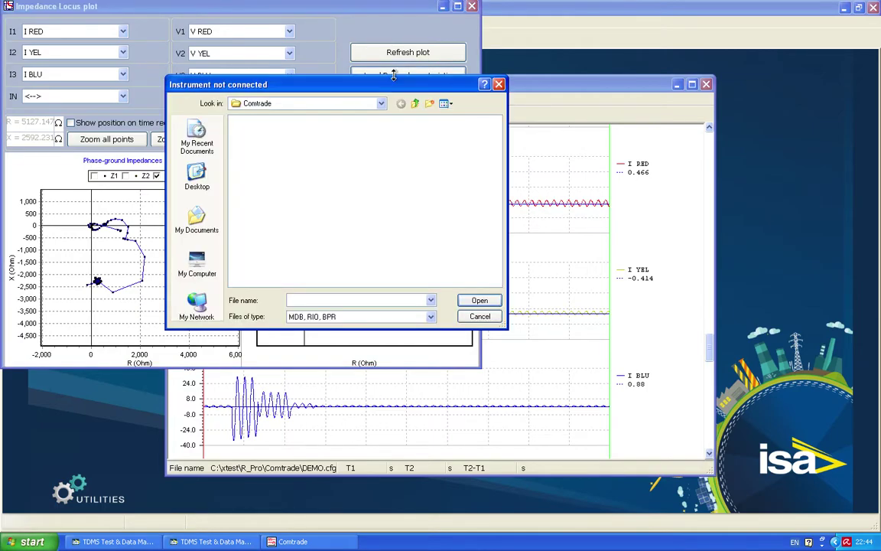
click(198, 175)
click(229, 190)
scroll(243, 220, down, 2)
double_click(231, 183)
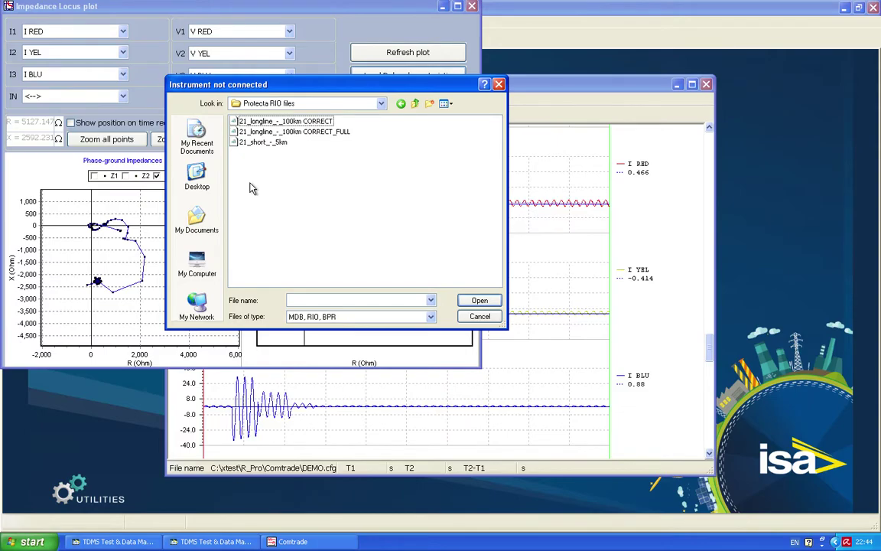
click(256, 131)
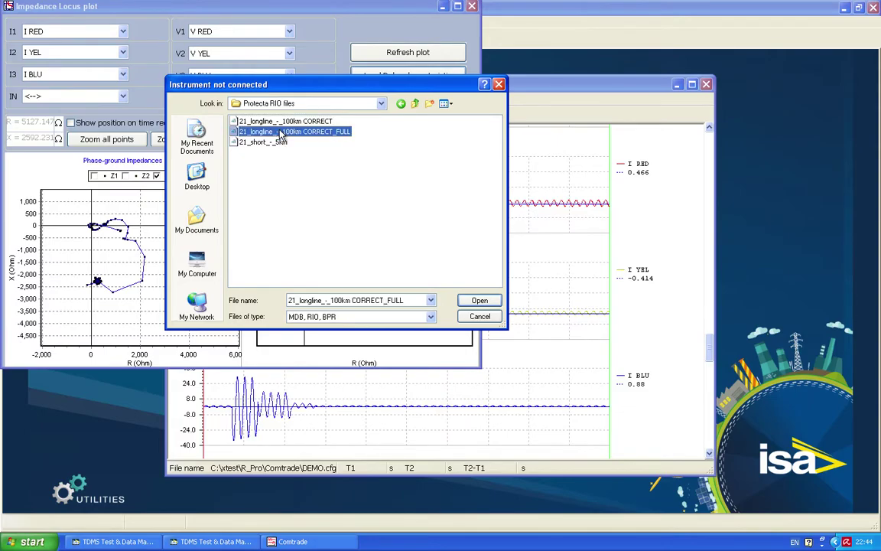
click(477, 300)
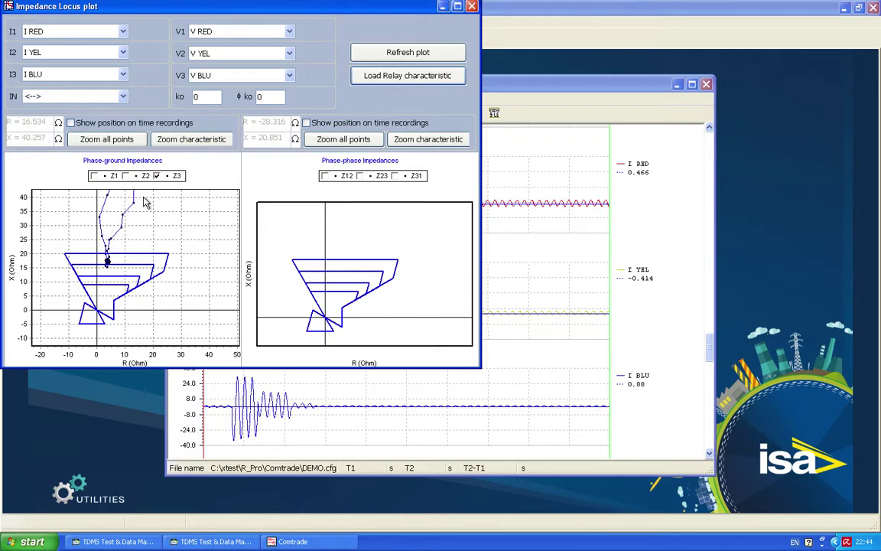
Enable 'Show position on time recordings' and drag on the Z3 locus to measure impedance
click(71, 123)
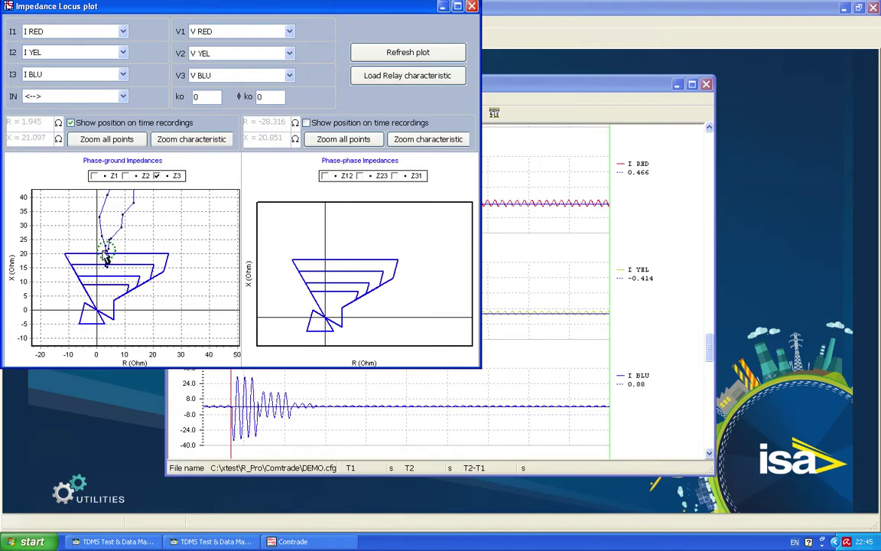
mouse_move(107, 260)
mouse_down()
mouse_move(154, 346)
mouse_move(171, 348)
mouse_move(165, 339)
mouse_move(152, 345)
mouse_move(164, 345)
mouse_up()
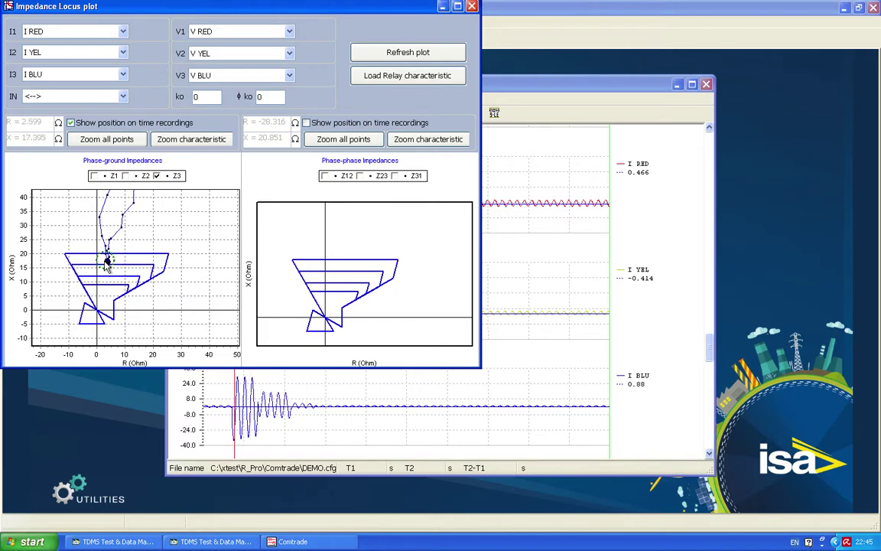
Close the impedance locus window and connect the DRTS 34/64/66 instrument over USB
click(472, 7)
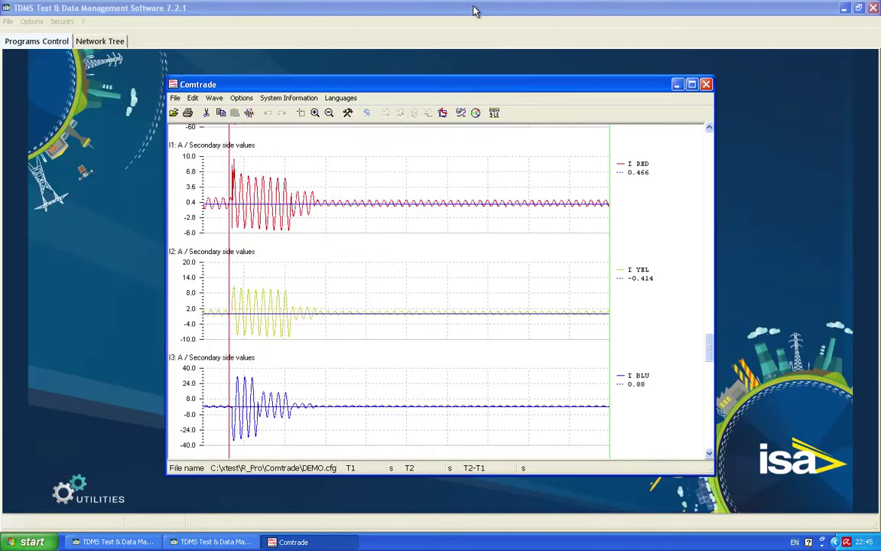
click(367, 114)
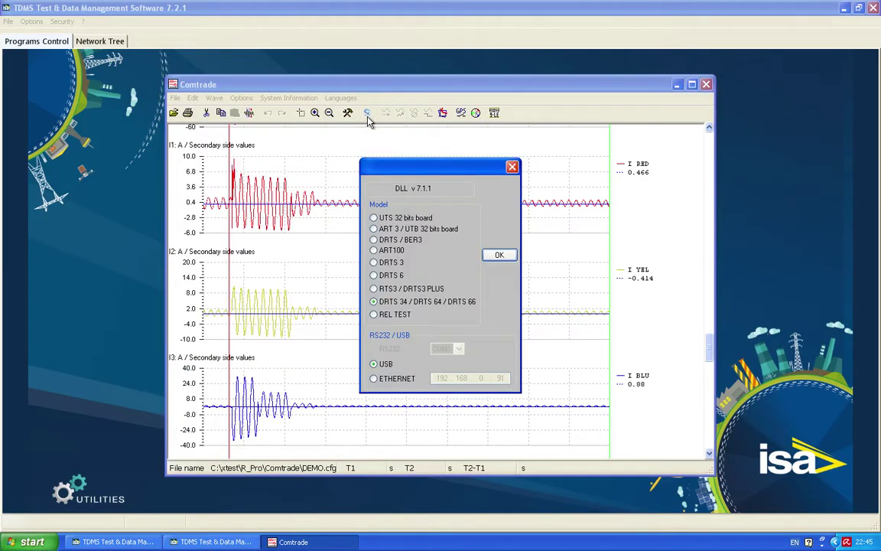
click(504, 256)
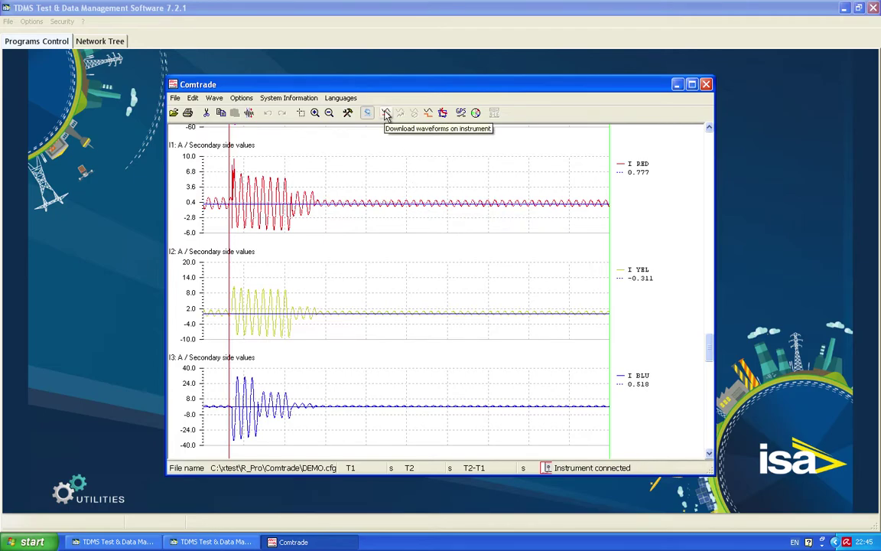
Send the DEMO.cfg waveforms to the connected DRTS instrument and acknowledge 'Download completed.'
click(386, 113)
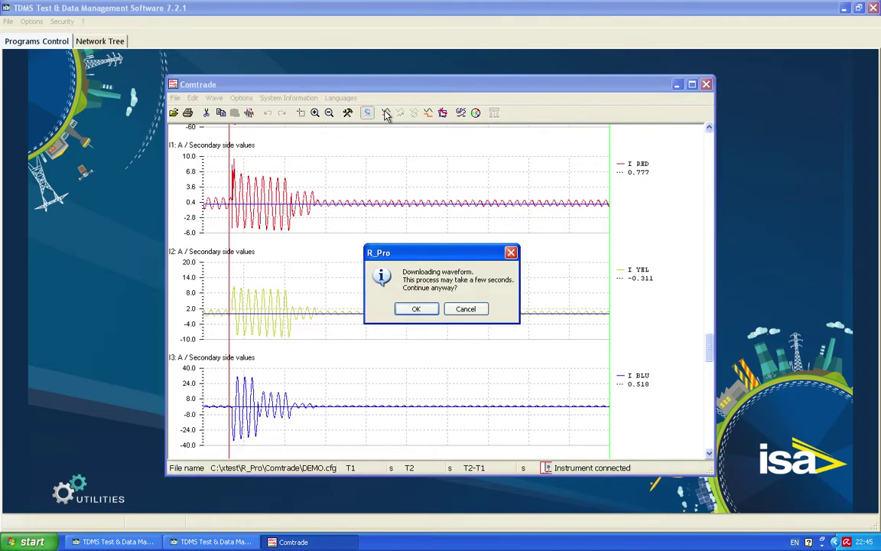
click(419, 310)
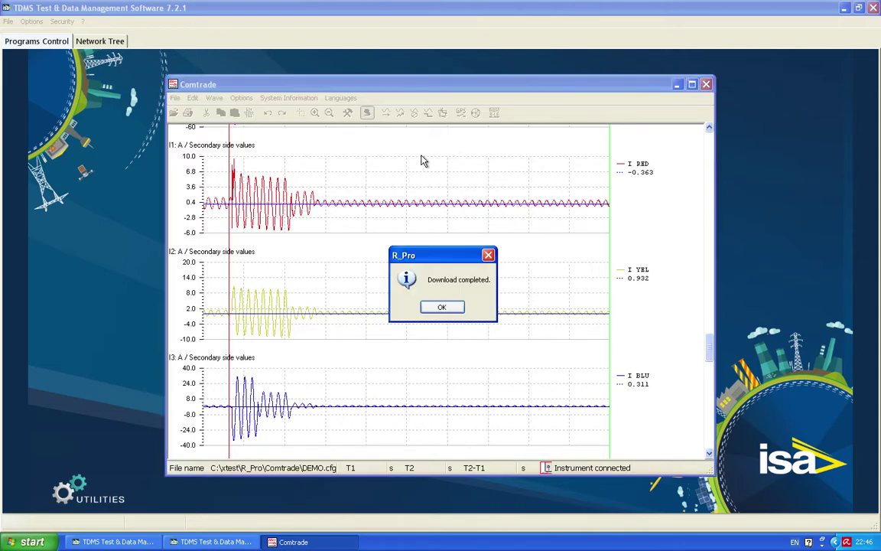
click(443, 308)
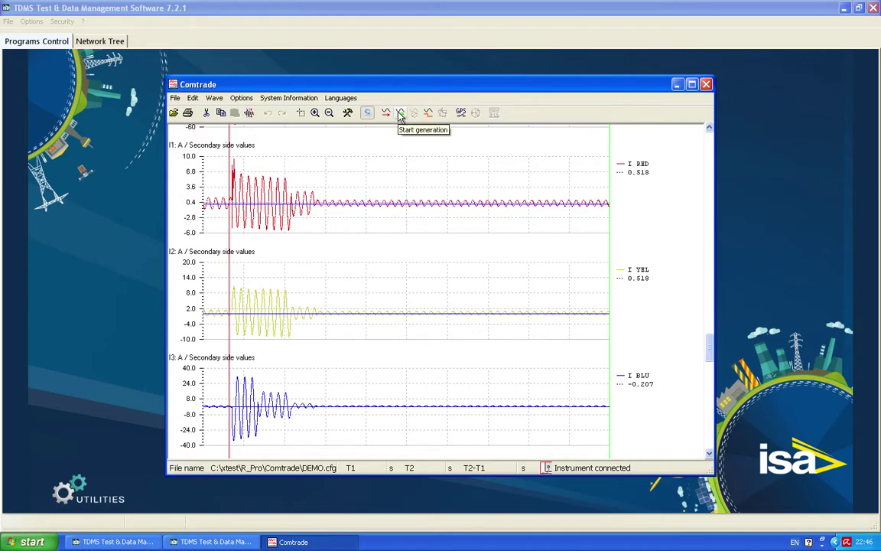
Scroll to the digital channels and start replaying the waveforms through the instrument
click(711, 358)
drag(711, 362, 725, 425)
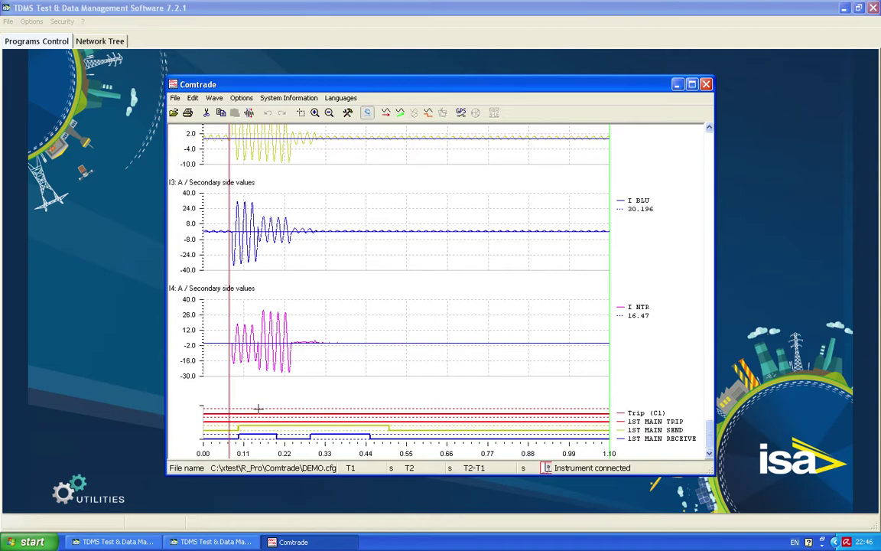
click(399, 115)
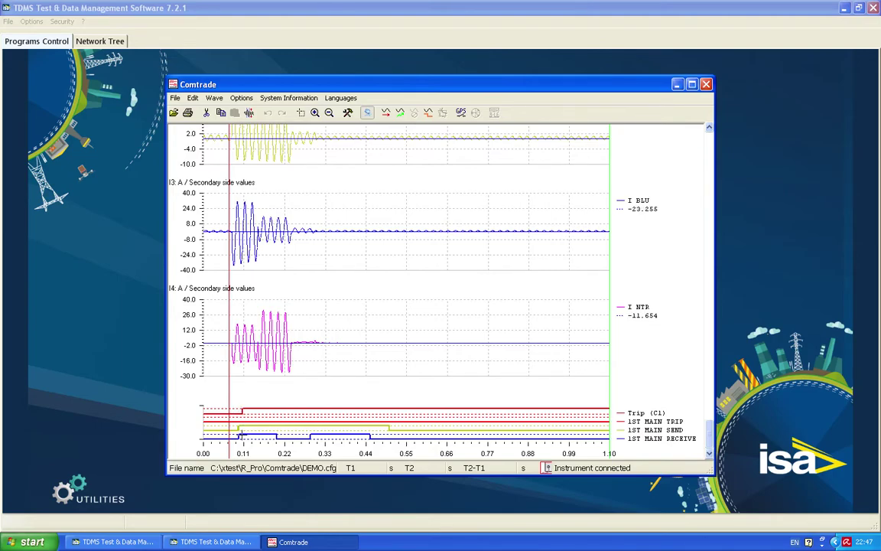
Mark the relay trip with T1 at 0.093 s and T2 at 0.104 s, reading 0.012 s
click(237, 426)
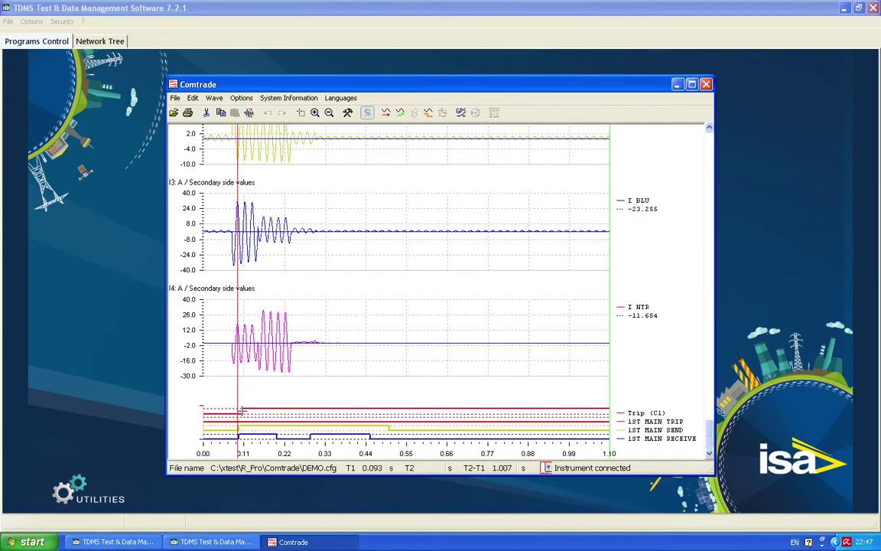
right_click(241, 411)
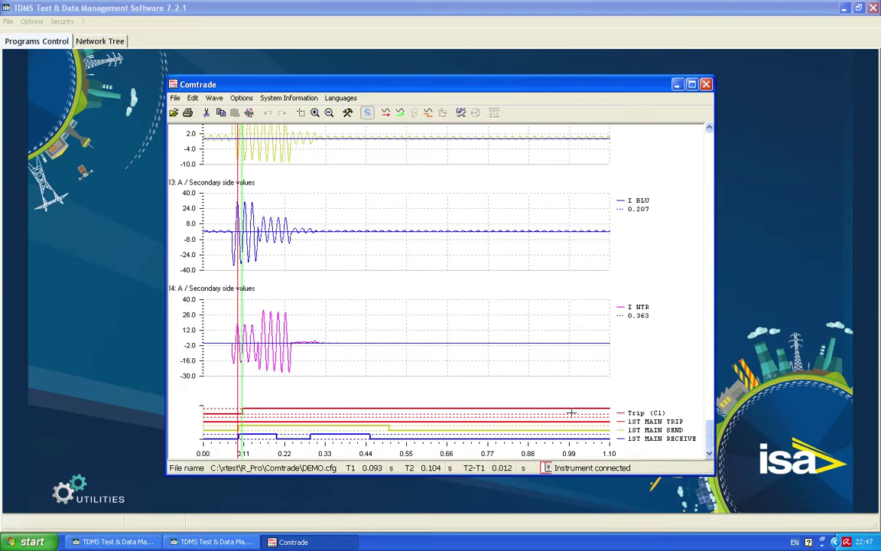
drag(709, 432, 704, 142)
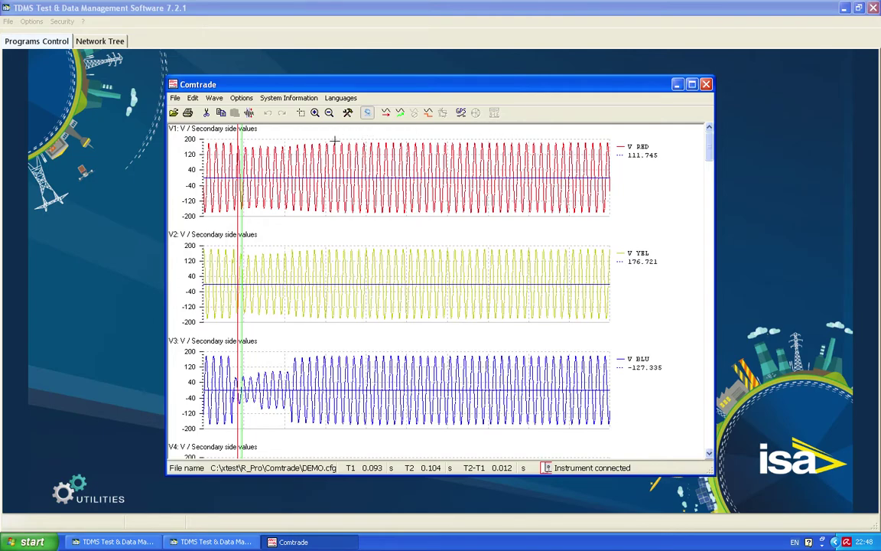
Try a V1-V RED scaling factor of 10, then restore it with 0.1
click(249, 113)
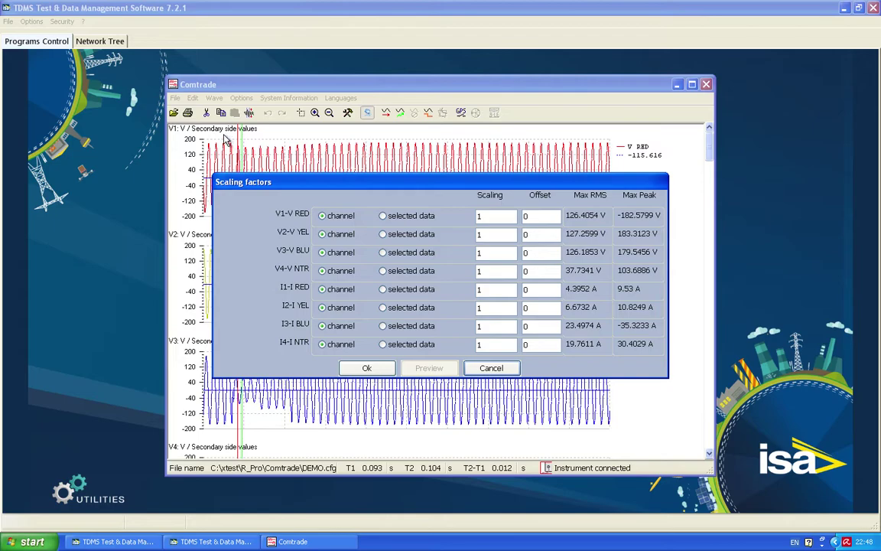
click(494, 216)
text(0)
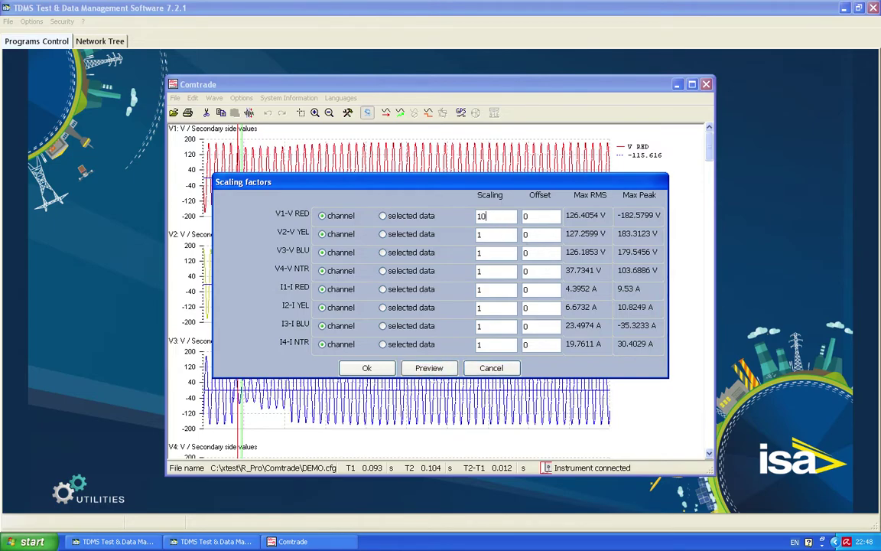
click(366, 367)
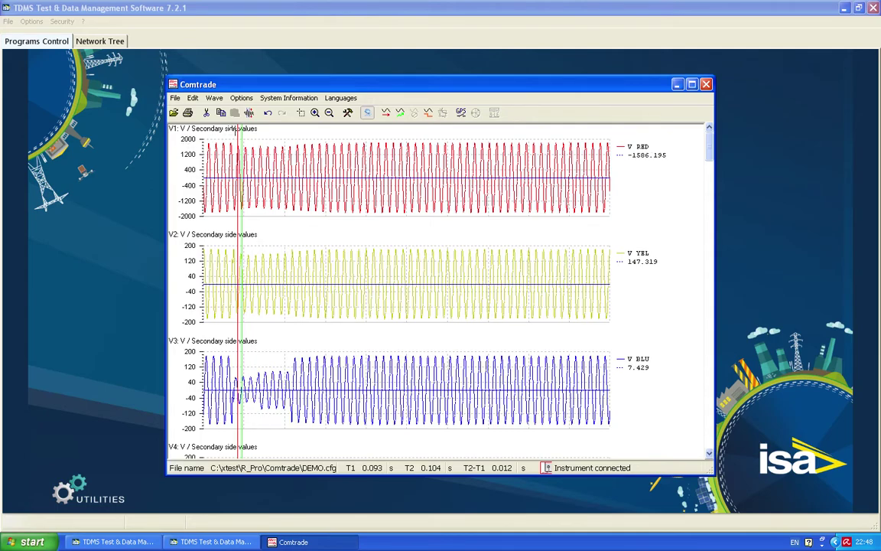
click(221, 111)
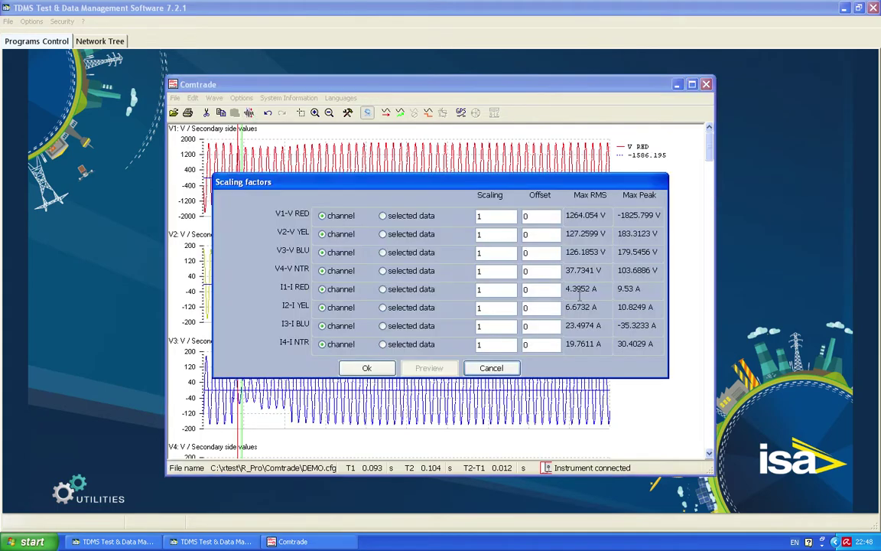
double_click(494, 215)
text(0)
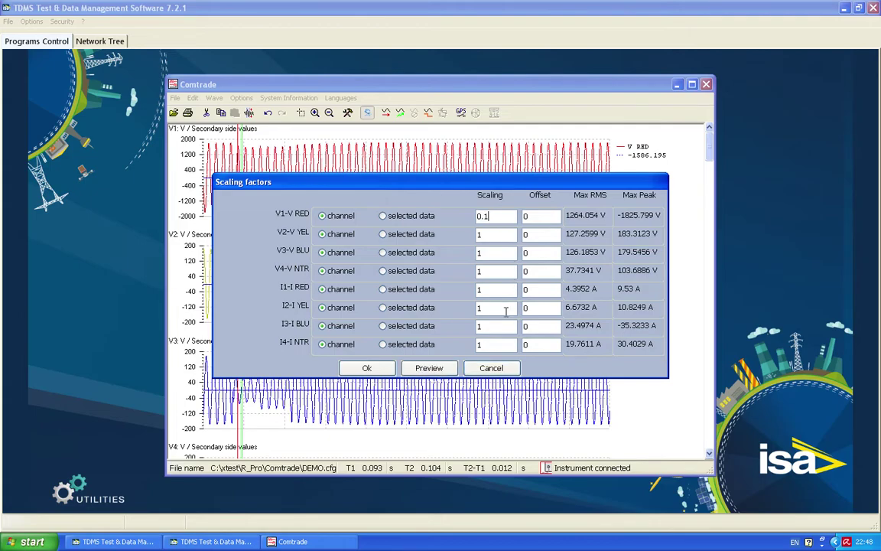
text(.1)
click(366, 368)
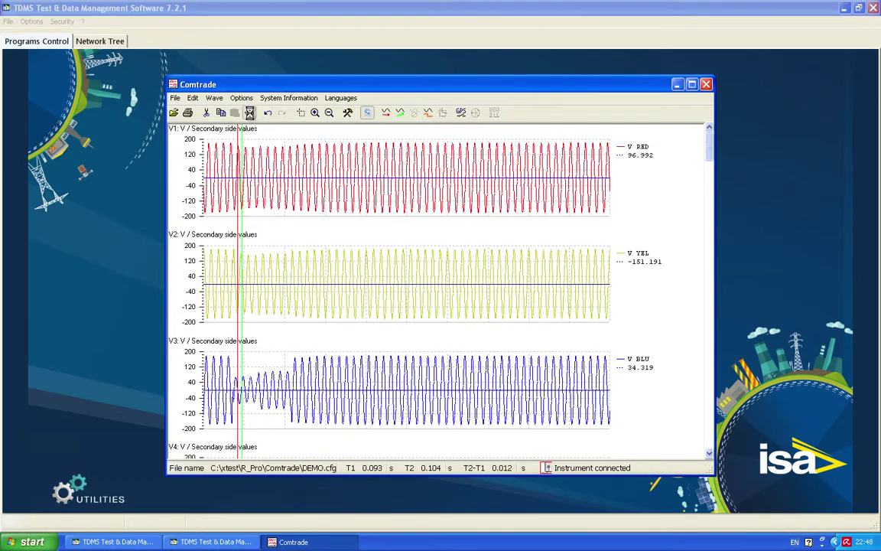
Give the V1-V RED channel an offset of 150
click(235, 113)
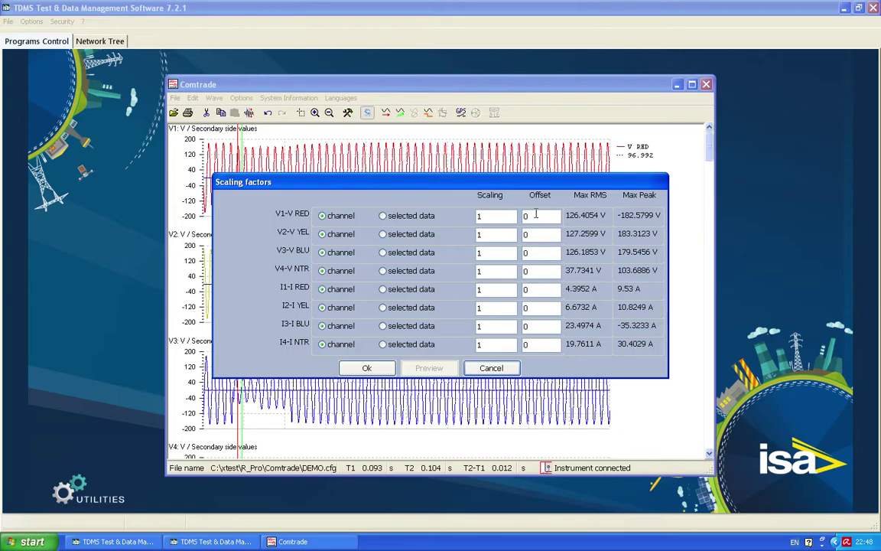
click(536, 214)
text(15)
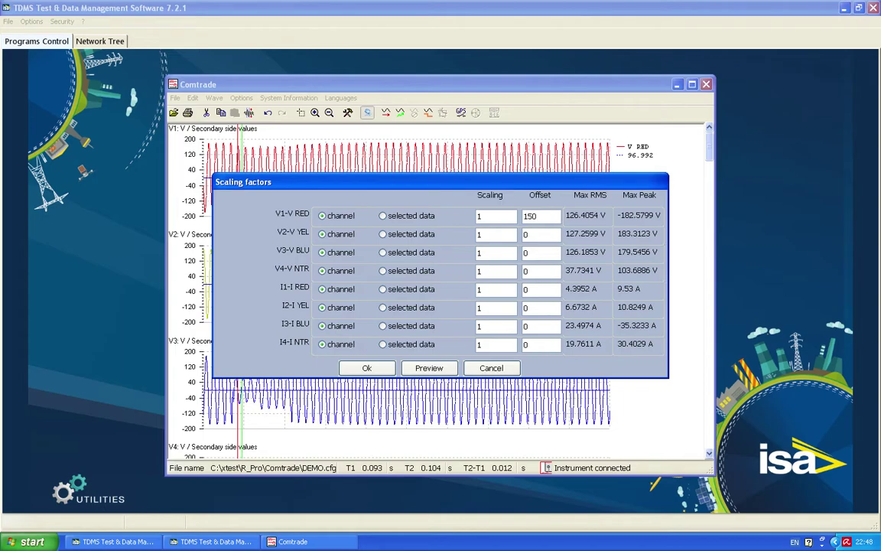
click(367, 368)
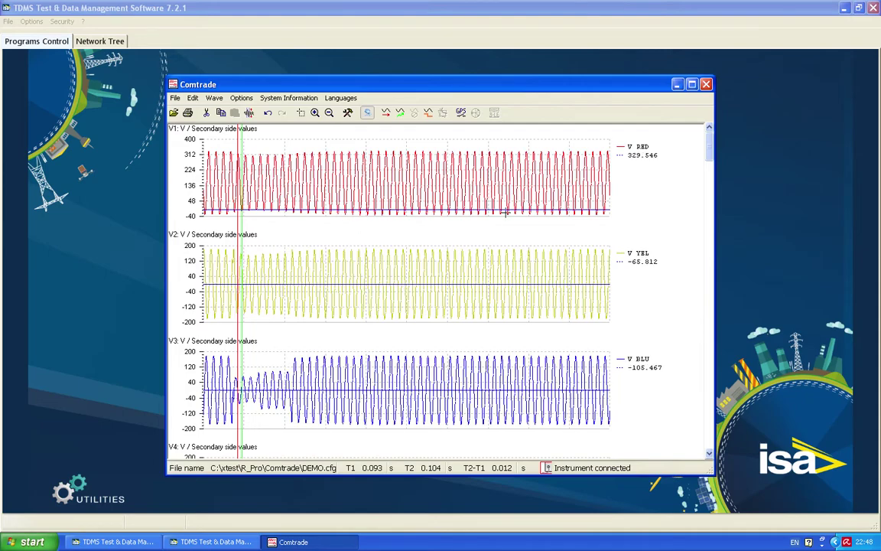
Move T2 to 0.141 s and copy the waveform data between the markers
drag(710, 455, 710, 455)
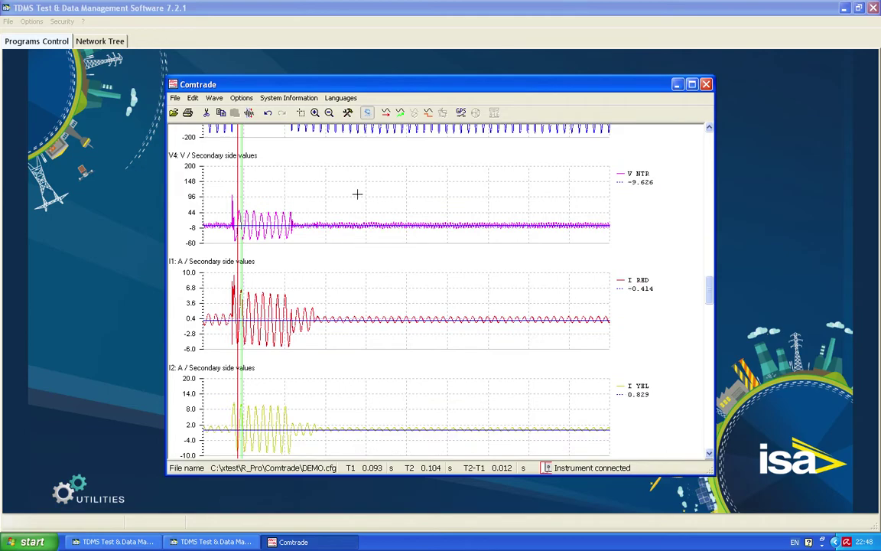
click(255, 188)
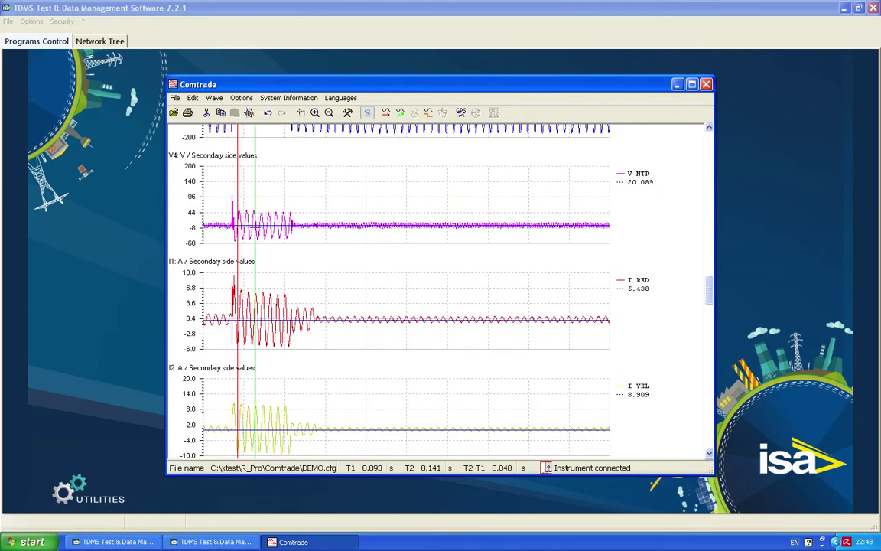
click(221, 113)
click(493, 272)
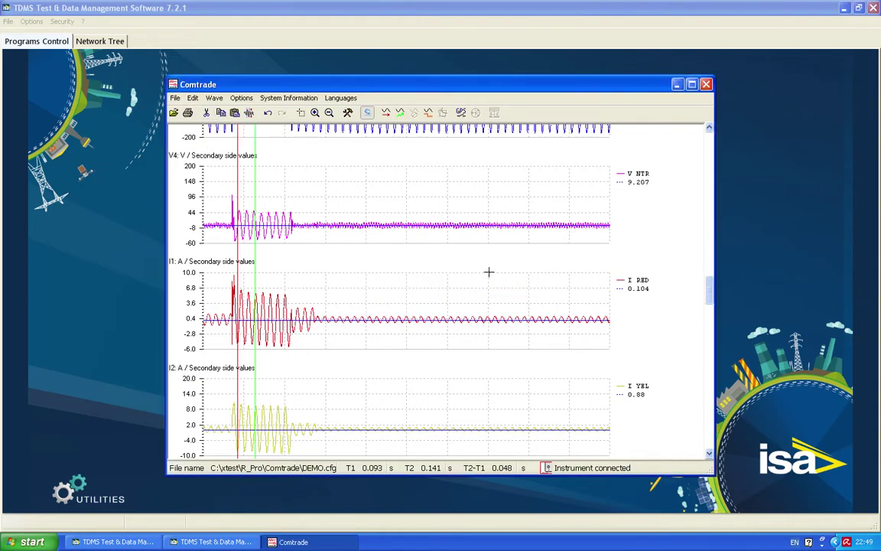
Set the markers to 0.426 s and 0.555 s and paste the copied slice at T1
click(360, 213)
right_click(408, 214)
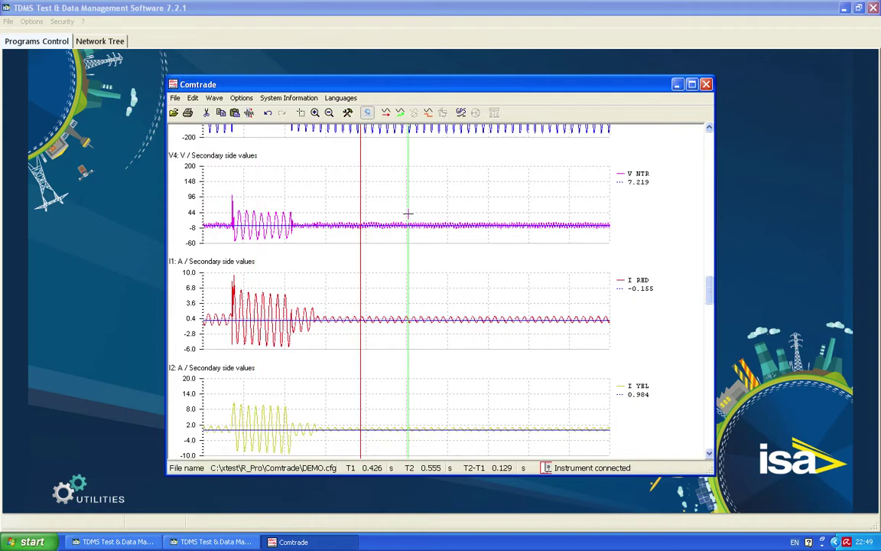
click(234, 113)
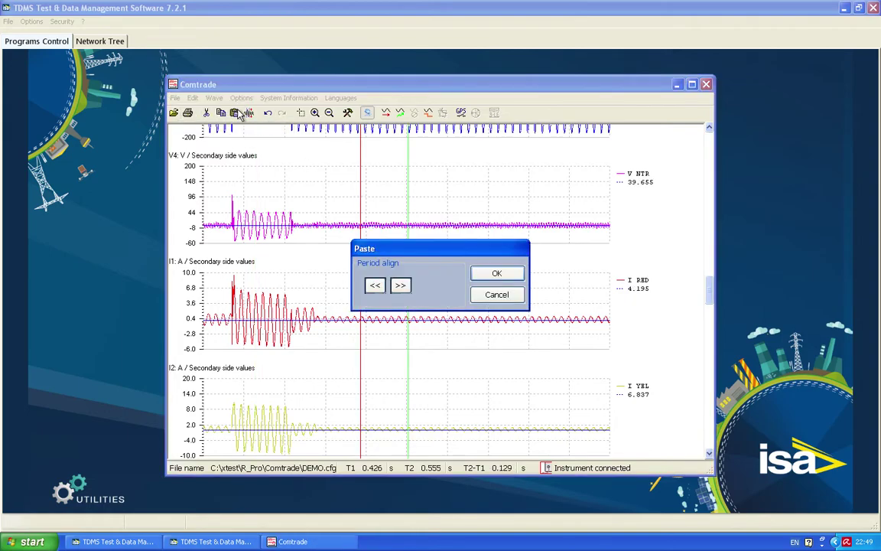
click(496, 275)
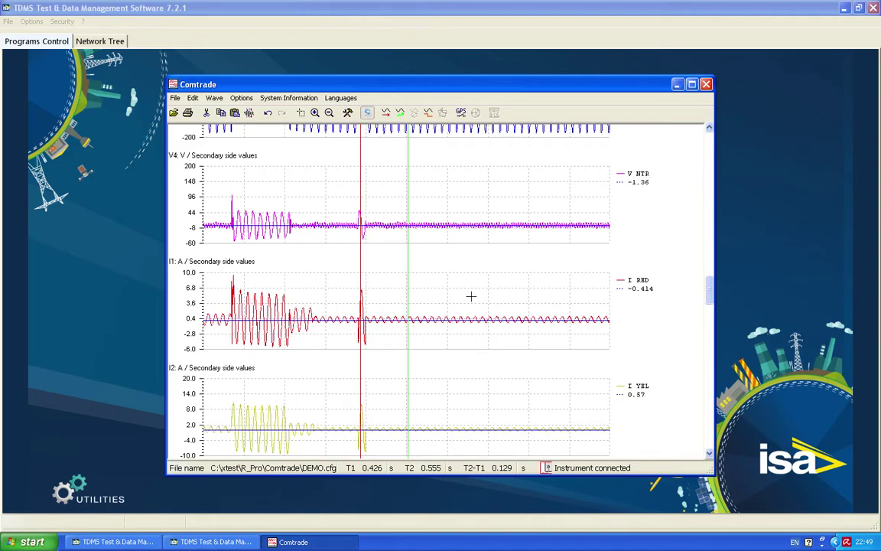
Box-zoom into the left part of the waveforms, then zoom back out to the whole record
click(301, 113)
drag(223, 190, 300, 244)
click(328, 112)
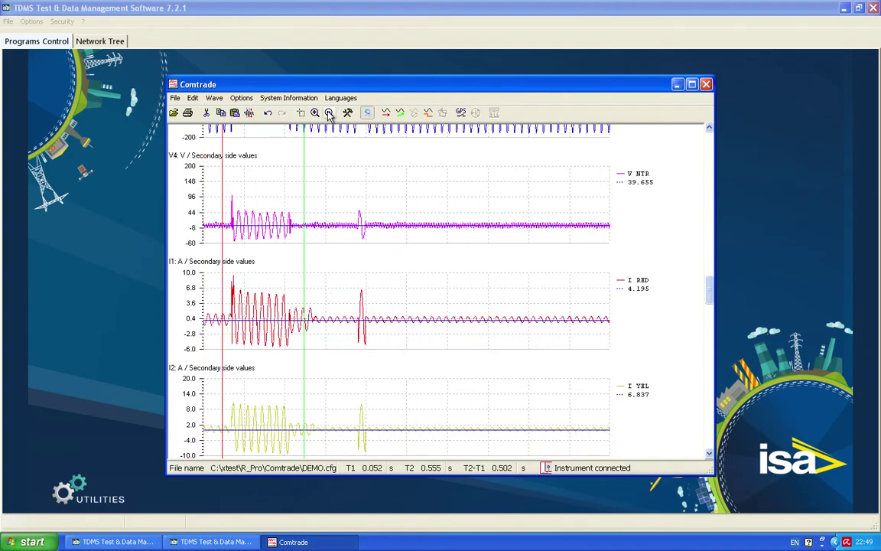
click(347, 112)
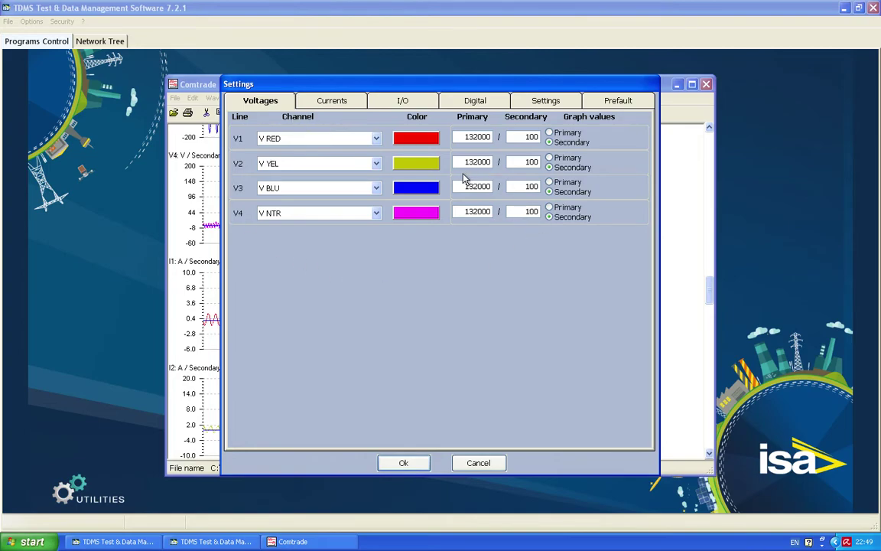
click(331, 106)
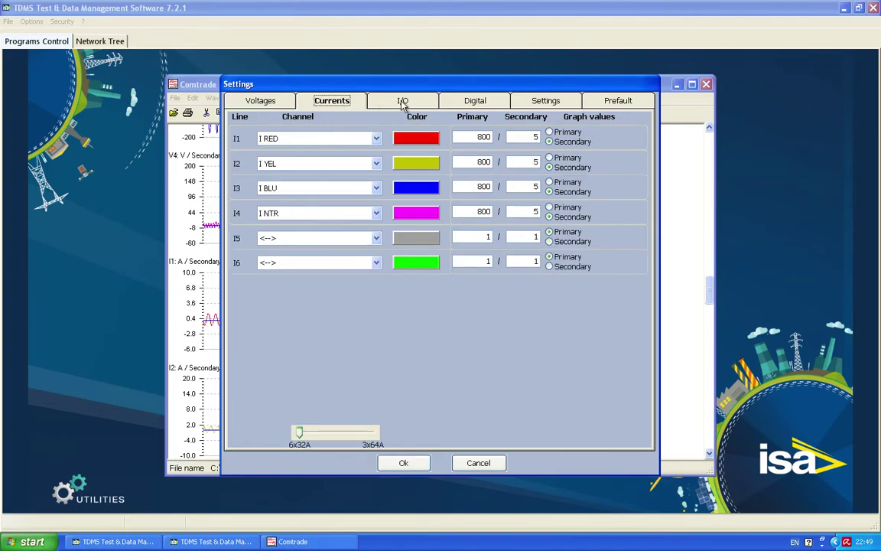
click(403, 101)
click(475, 102)
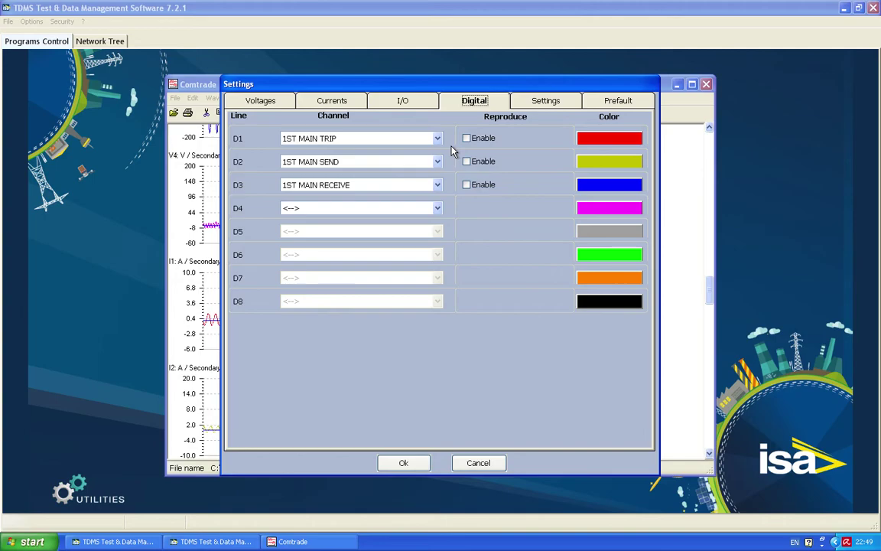
click(401, 462)
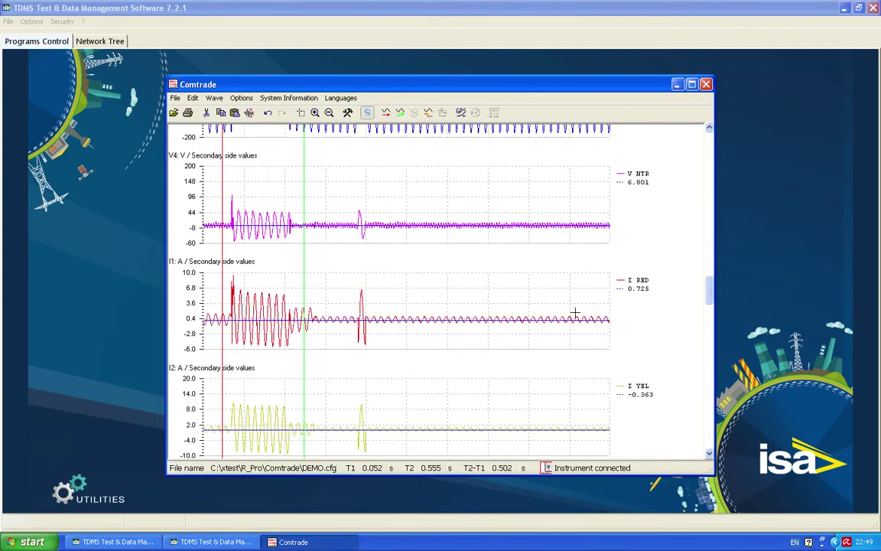
drag(708, 280, 710, 136)
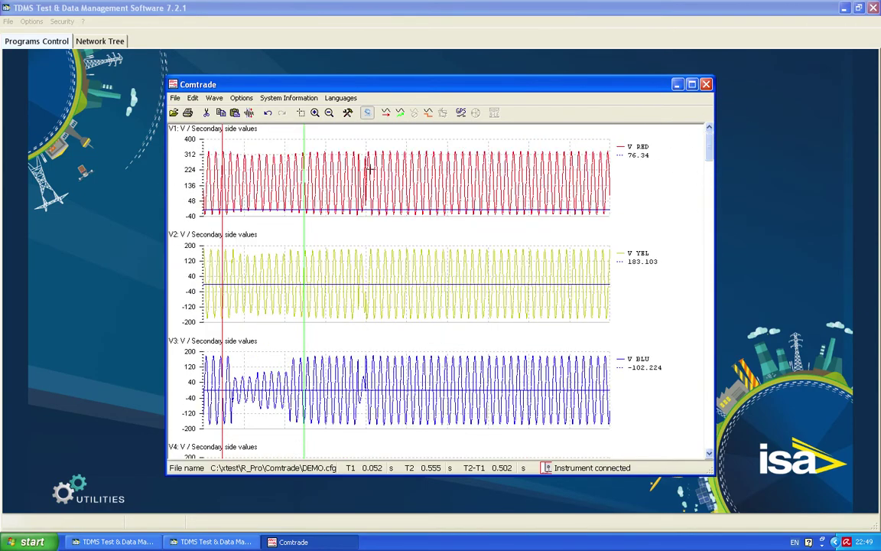